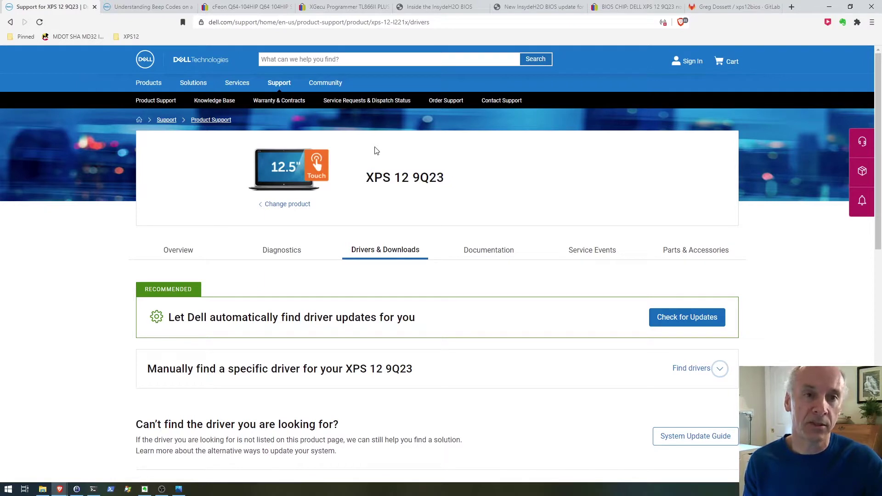
# Look up the XPS notebook beep codes in the Dell article on understanding beep codes
pyautogui.click(161, 9)
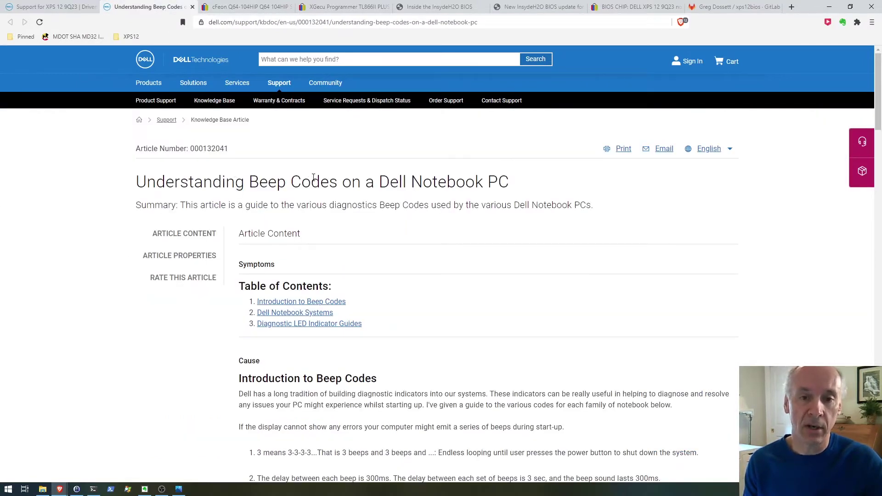
pyautogui.scroll(-9, 313, 178)
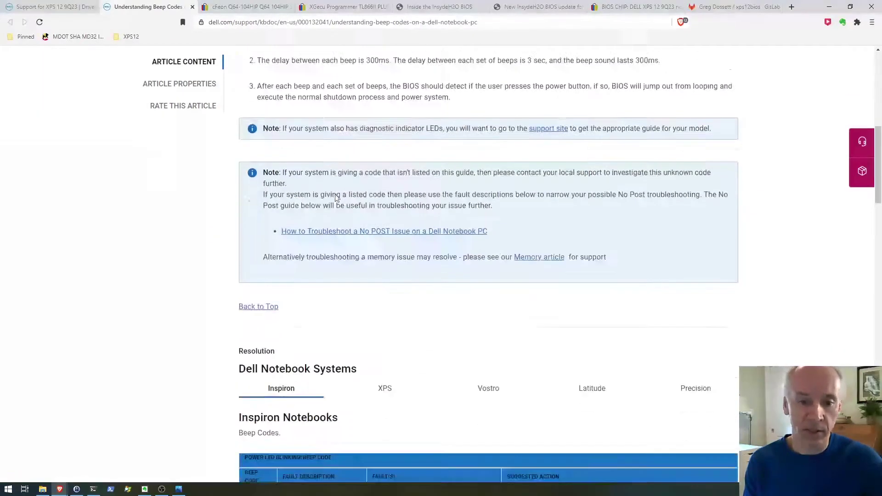
pyautogui.scroll(-3, 336, 198)
pyautogui.click(386, 254)
pyautogui.scroll(-1, 397, 170)
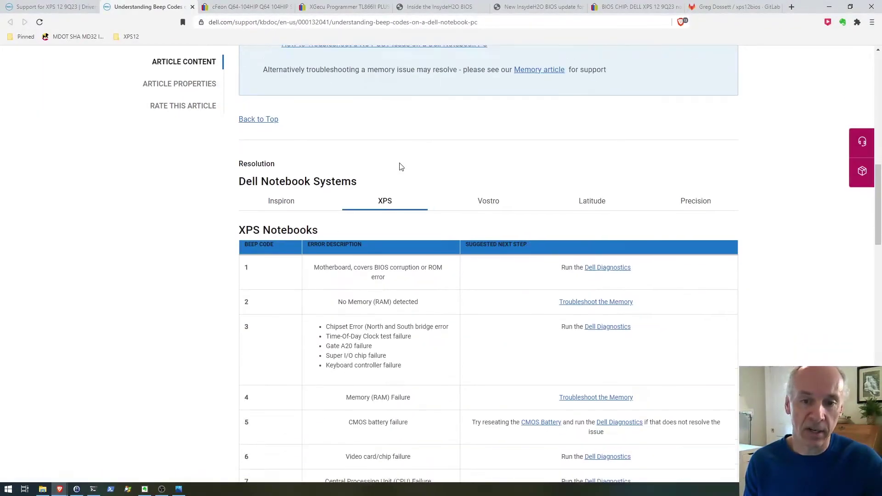
pyautogui.scroll(-1, 400, 167)
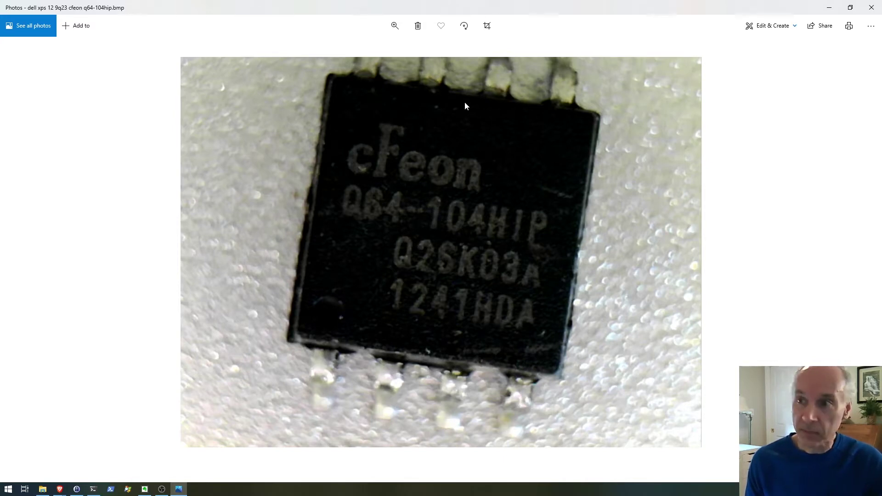
# Put away the chip photo and view the eBay listings for the cFeon Q64-104HIP chip and the XGecu TL866II PLUS programmer
pyautogui.click(828, 8)
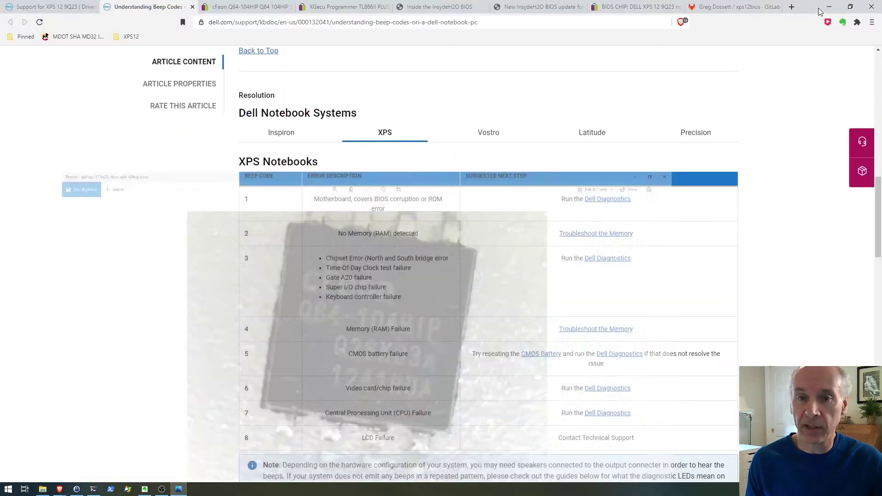
pyautogui.click(252, 7)
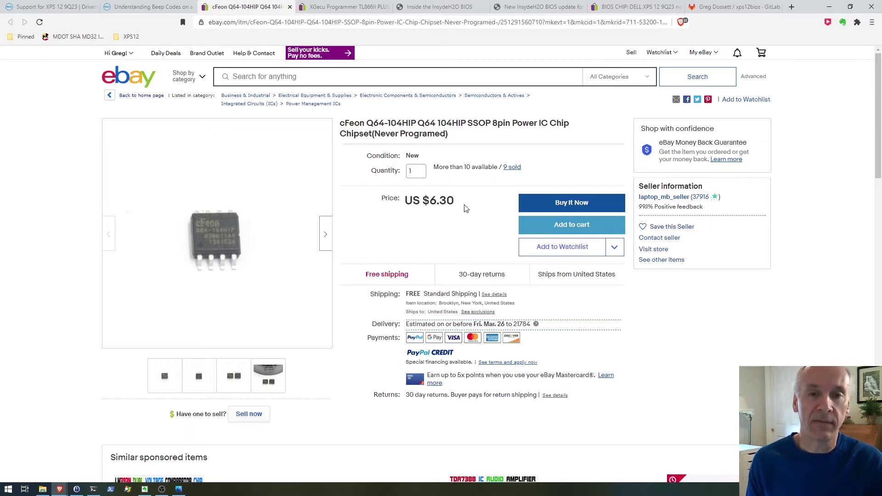
pyautogui.click(361, 13)
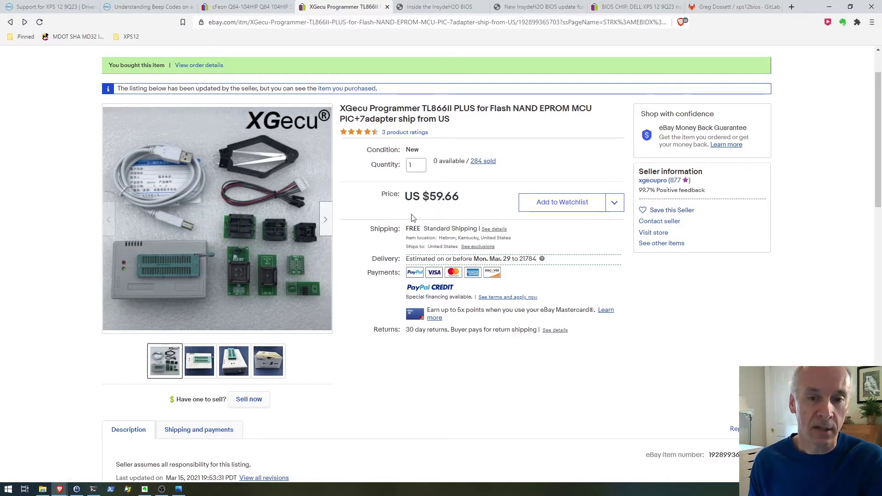
pyautogui.moveTo(232, 239)
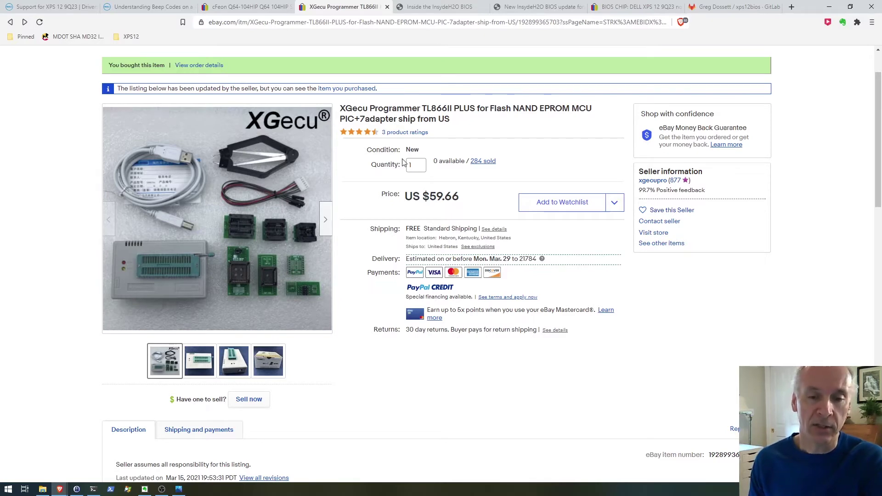
# On the Dell XPS 12 9Q23 support page, list the drivers manually and expand the System BIOS entry's details
pyautogui.click(73, 7)
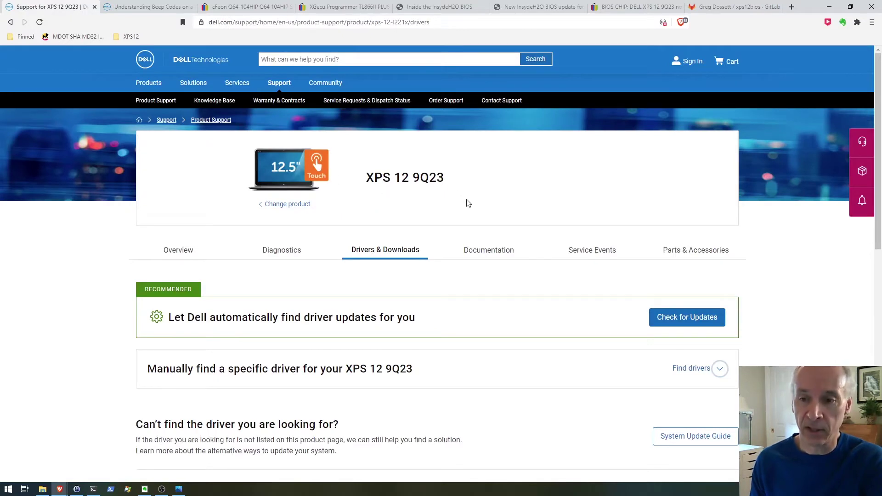
pyautogui.scroll(-2, 384, 240)
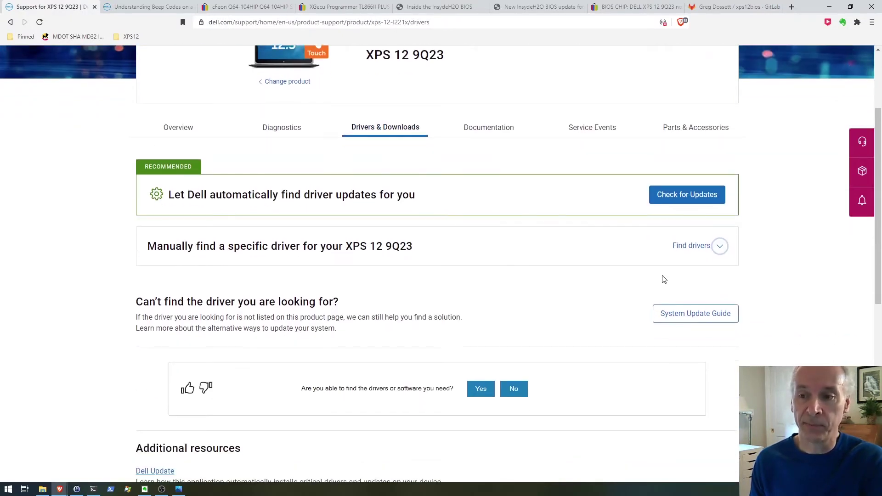
pyautogui.click(721, 246)
pyautogui.scroll(-2, 577, 229)
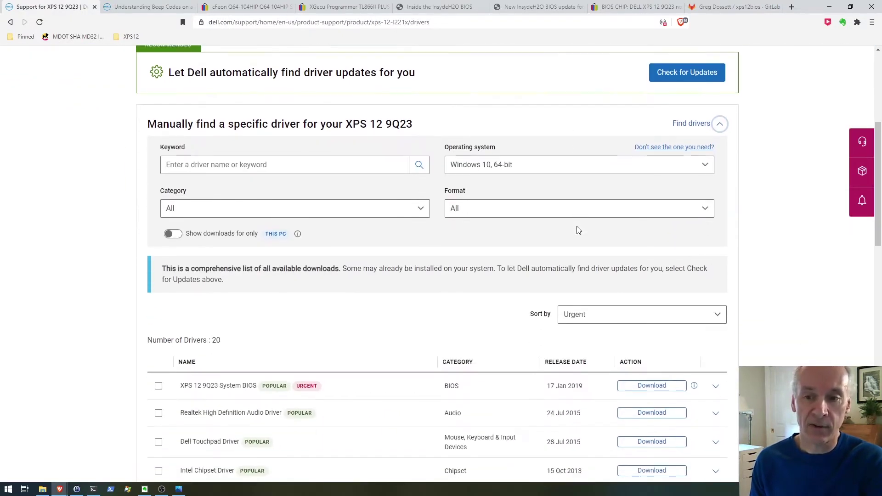
pyautogui.scroll(-2, 416, 230)
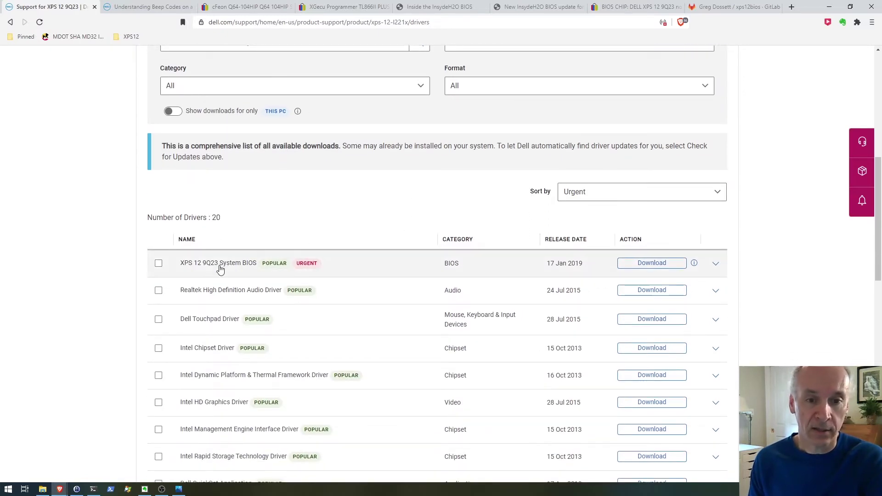
pyautogui.click(715, 263)
pyautogui.scroll(-1, 445, 268)
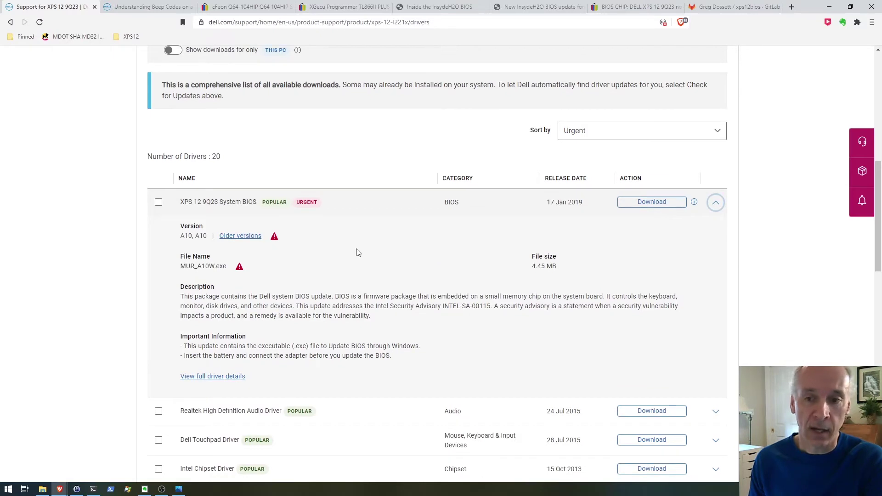
# Download MUR_A08W.exe from the older BIOS version X39, A08 and switch to the xps12bios folder in File Explorer
pyautogui.click(246, 237)
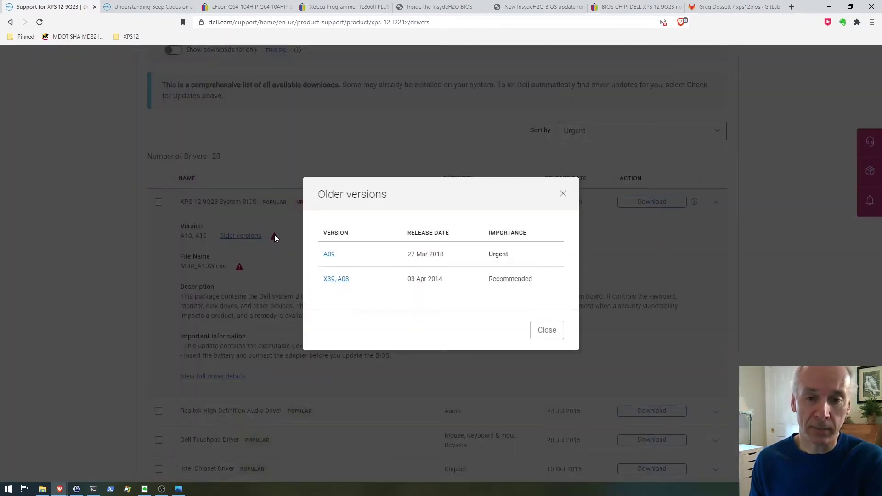
pyautogui.click(347, 283)
pyautogui.scroll(-5, 302, 261)
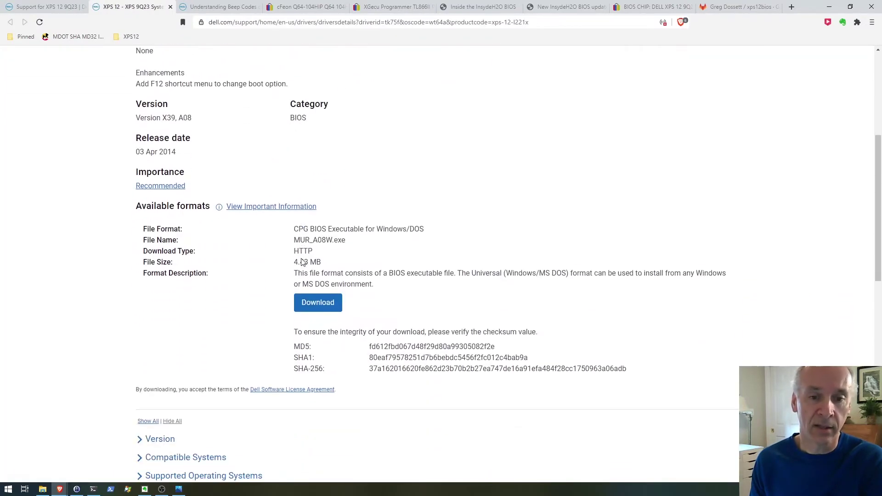
pyautogui.click(327, 303)
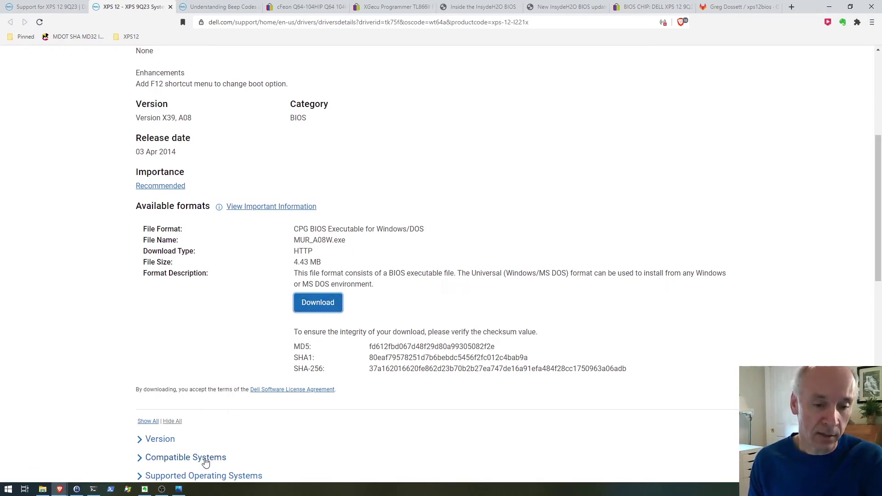
pyautogui.click(828, 6)
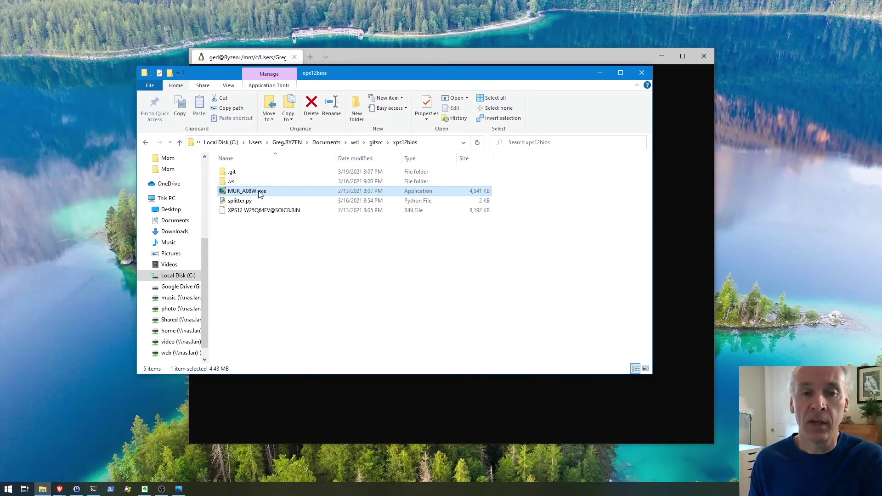
pyautogui.moveTo(260, 194)
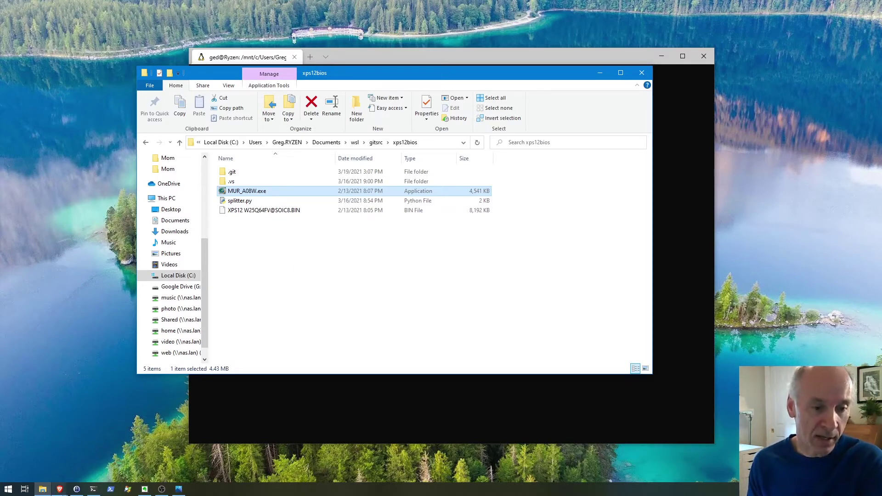
# Switch to the browser and view the eBay listing for the DELL XPS 12 9Q23 notebook BIOS chip
pyautogui.click(59, 490)
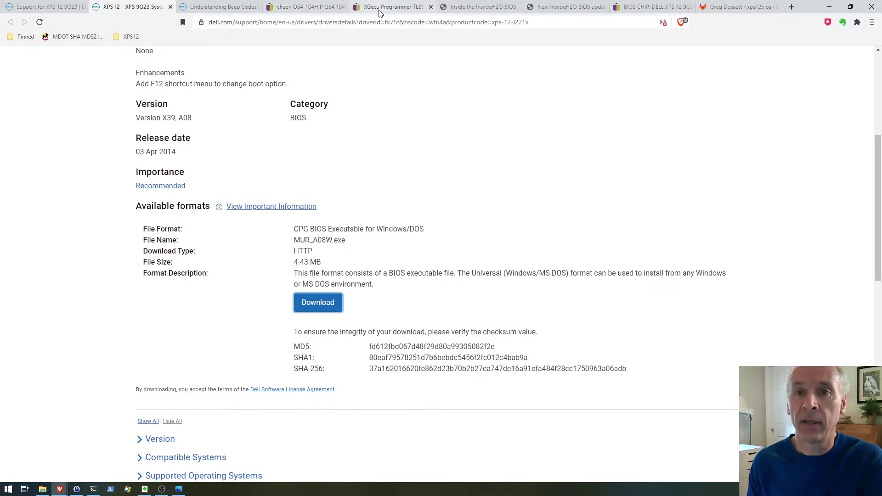
pyautogui.click(638, 6)
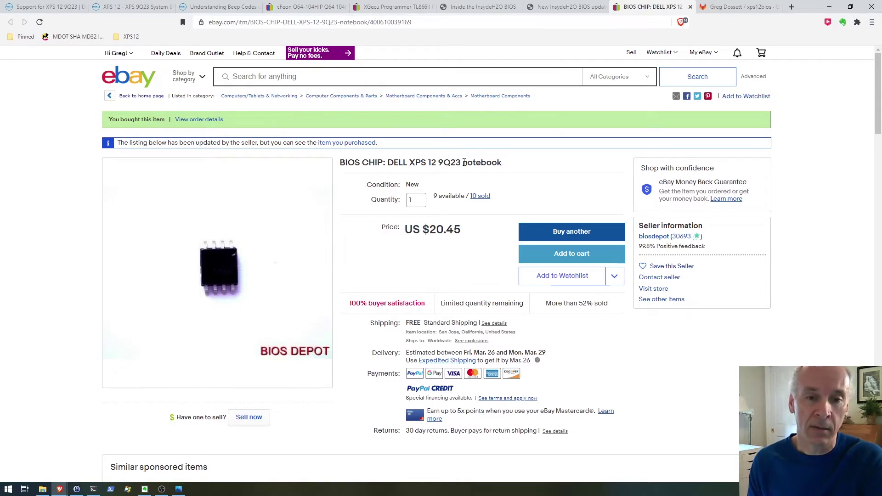
pyautogui.scroll(-1, 464, 164)
pyautogui.scroll(1, 464, 164)
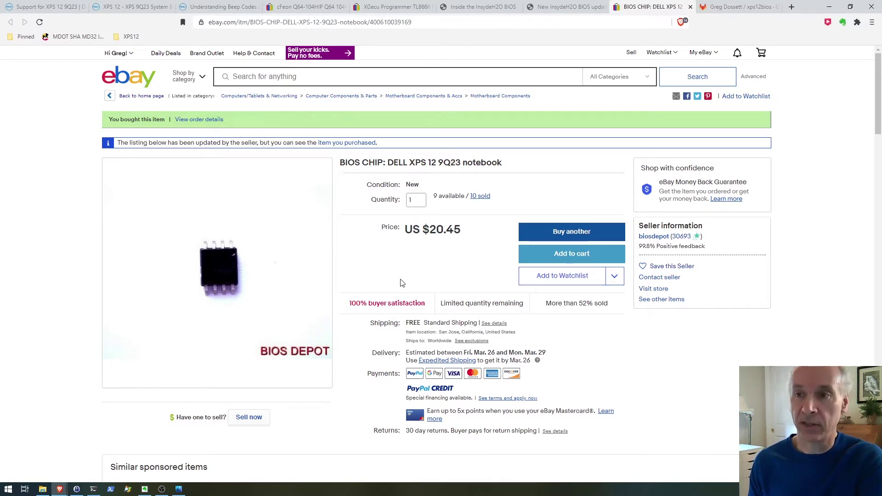
pyautogui.click(829, 7)
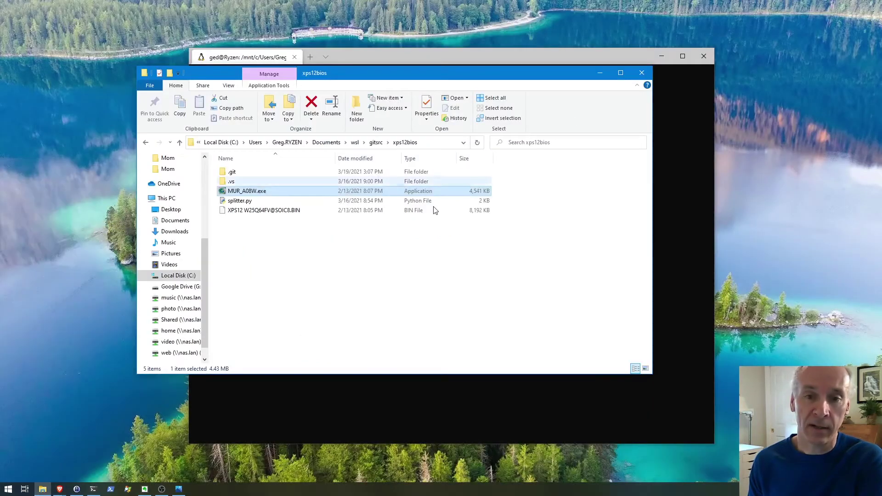
pyautogui.click(255, 212)
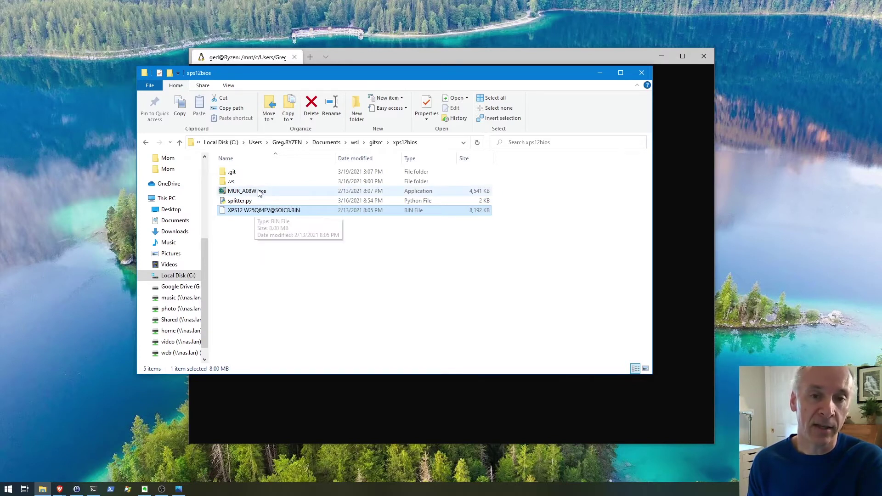
pyautogui.click(263, 209)
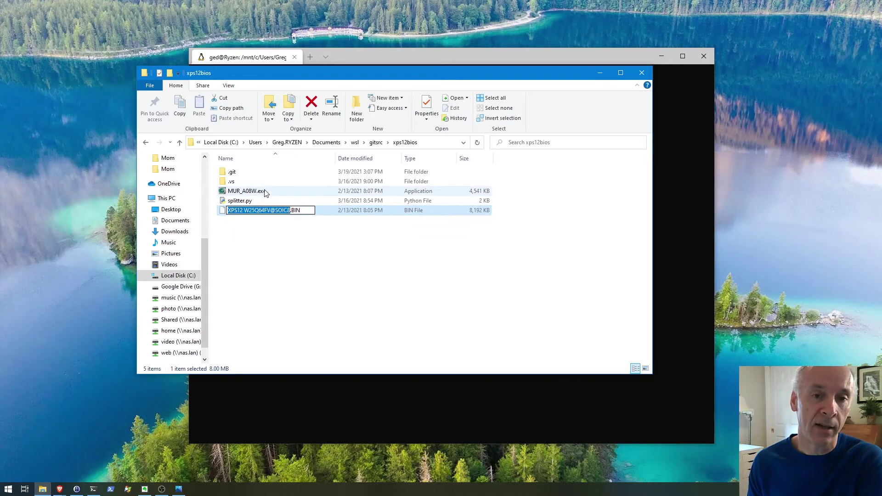
pyautogui.click(264, 193)
pyautogui.click(344, 266)
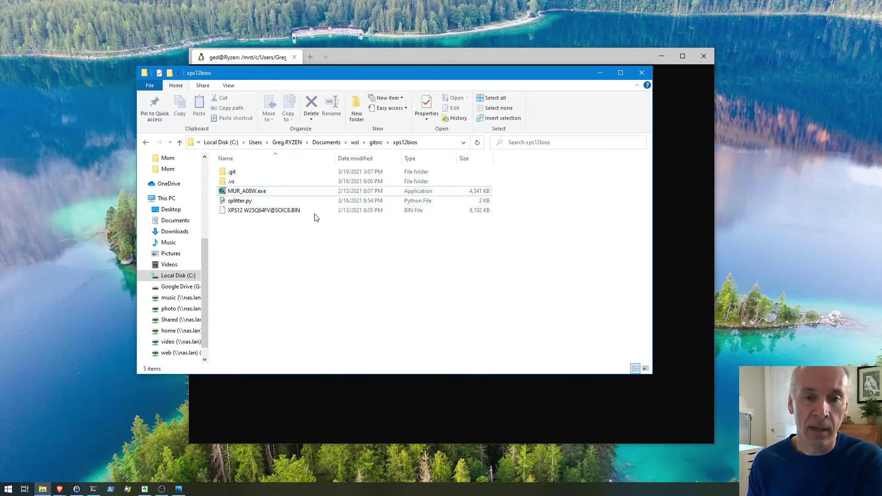
# Extract MUR_A08W.exe with 7-Zip into its own MUR_A08W folder and dismiss the extraction report
pyautogui.rightClick(242, 193)
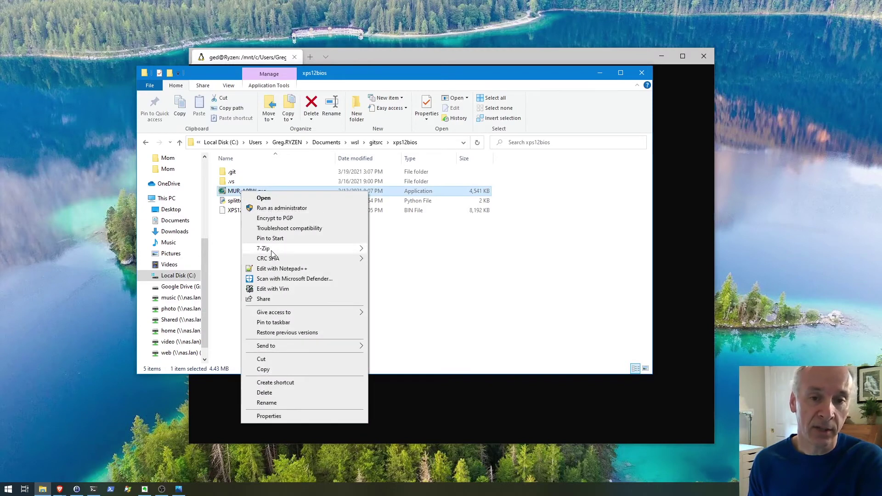
pyautogui.moveTo(272, 250)
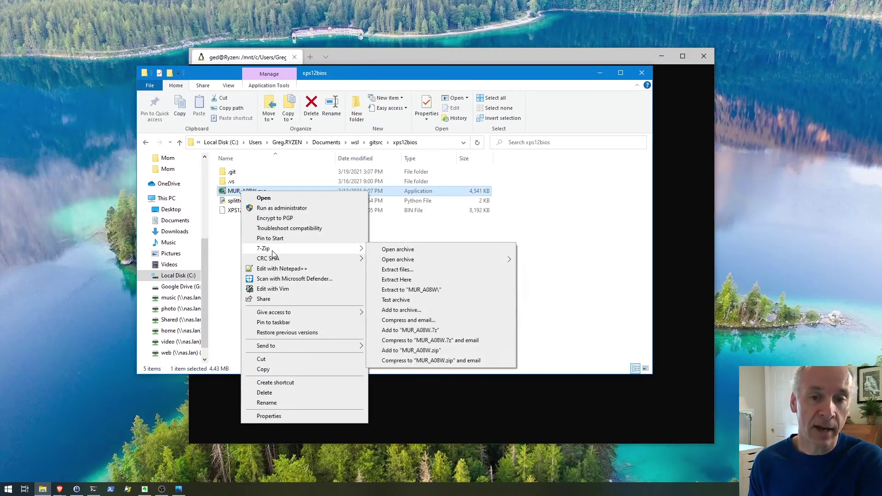
pyautogui.click(408, 293)
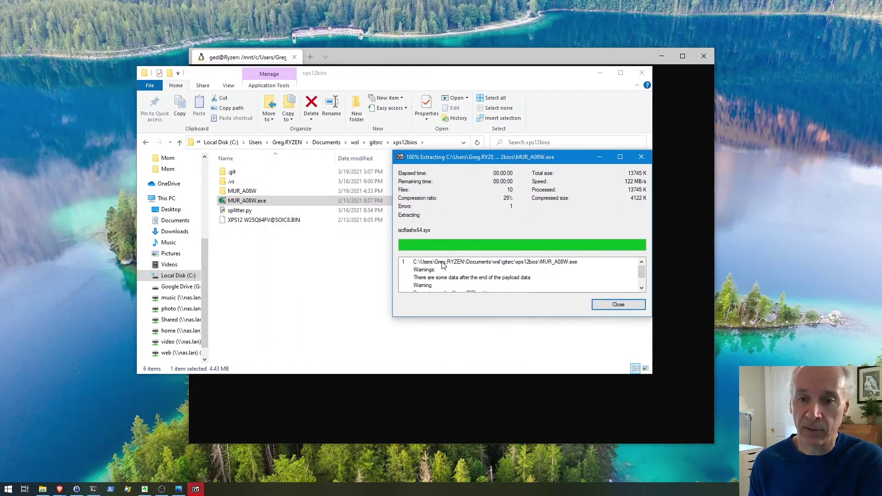
pyautogui.scroll(-1, 457, 277)
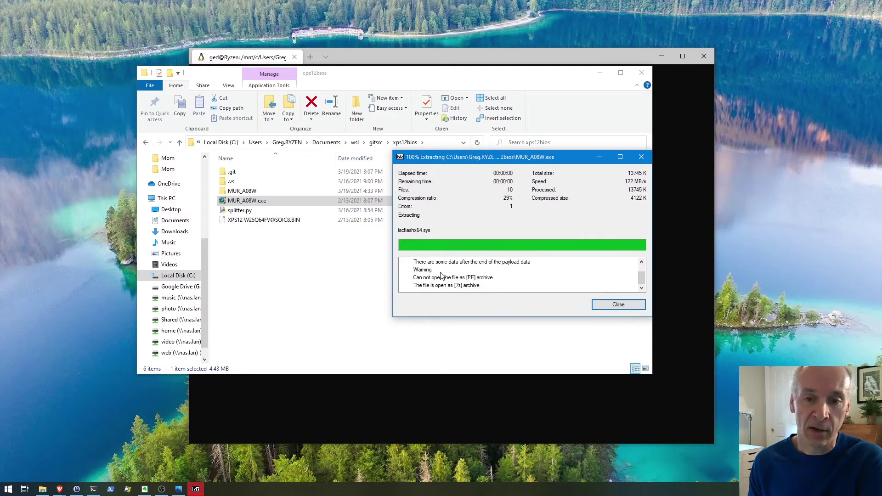
pyautogui.click(632, 304)
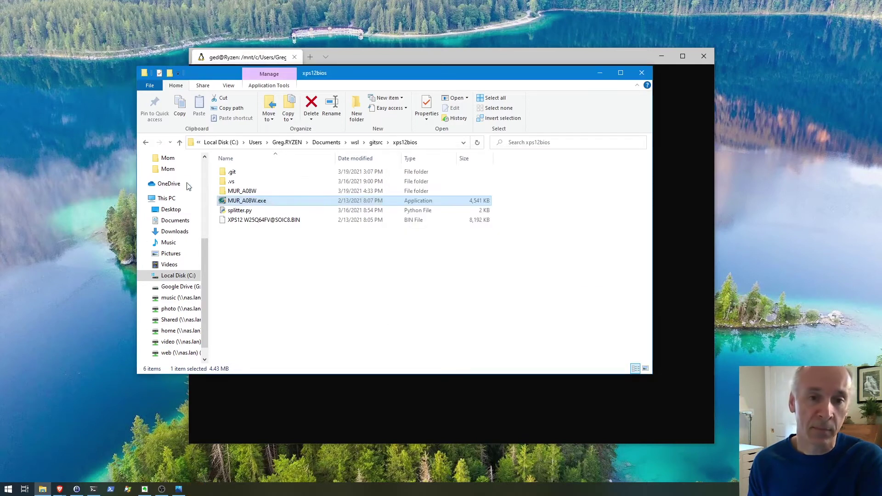
# Open the MUR_A08W folder to view the extracted files, then minimize File Explorer
pyautogui.click(248, 193)
pyautogui.doubleClick(248, 193)
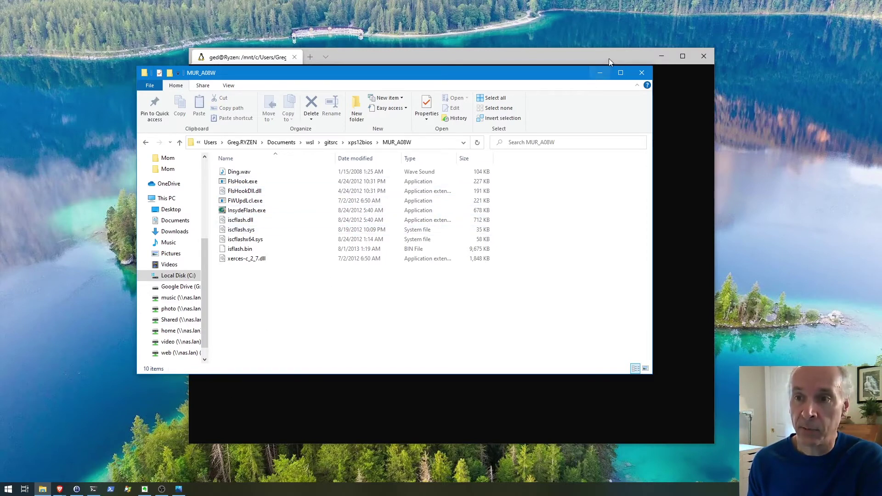
pyautogui.click(600, 72)
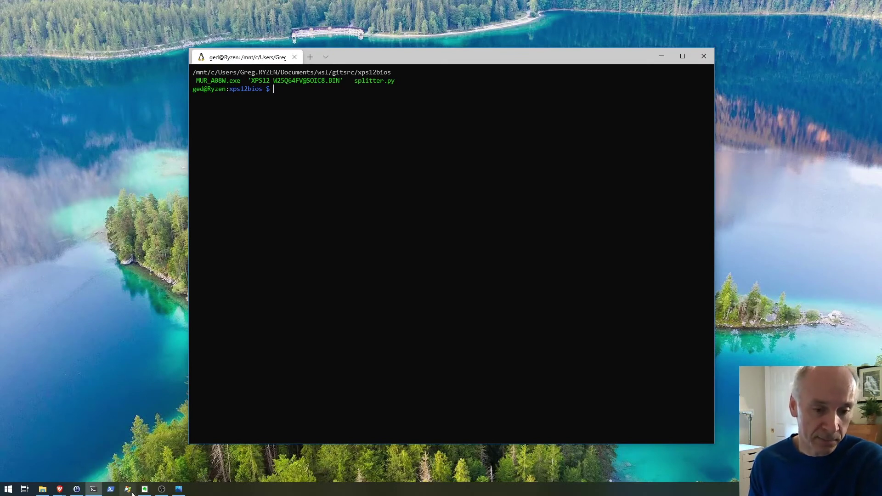
# Switch to the browser and read the introduction and ROM dumping section of the article Inside the InsydeH2O BIOS
pyautogui.moveTo(61, 493)
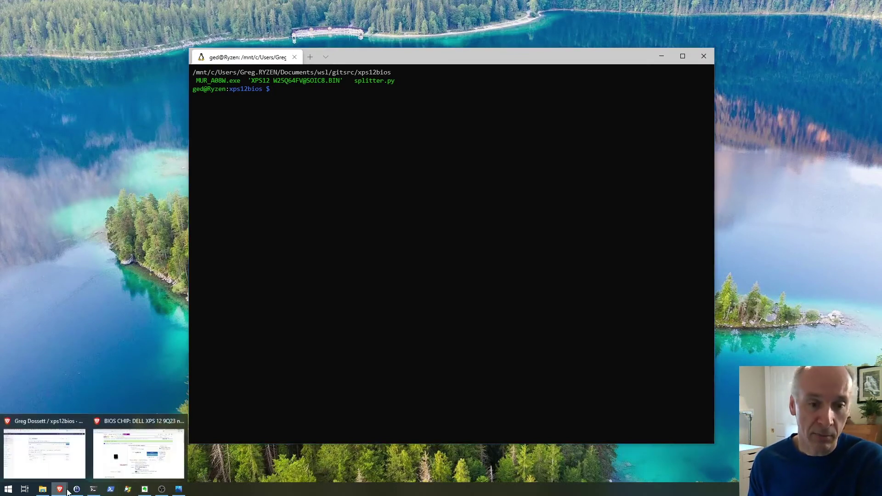
pyautogui.click(150, 462)
pyautogui.click(478, 8)
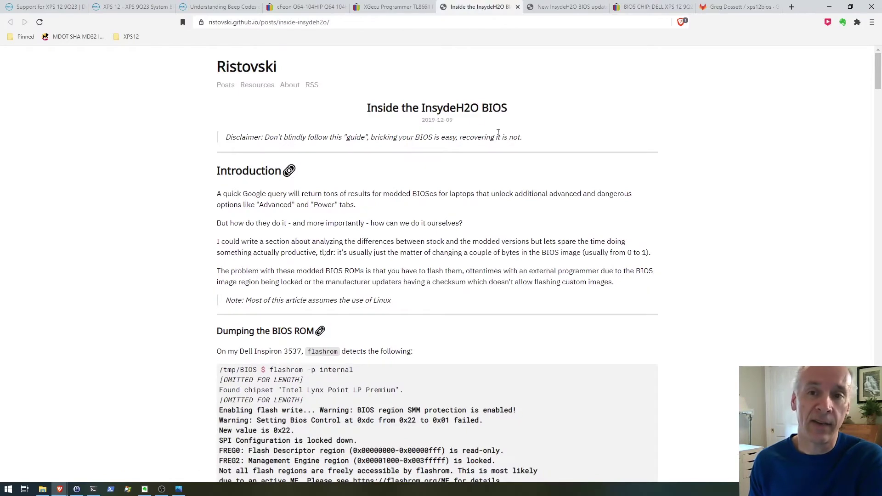
pyautogui.scroll(-5, 542, 171)
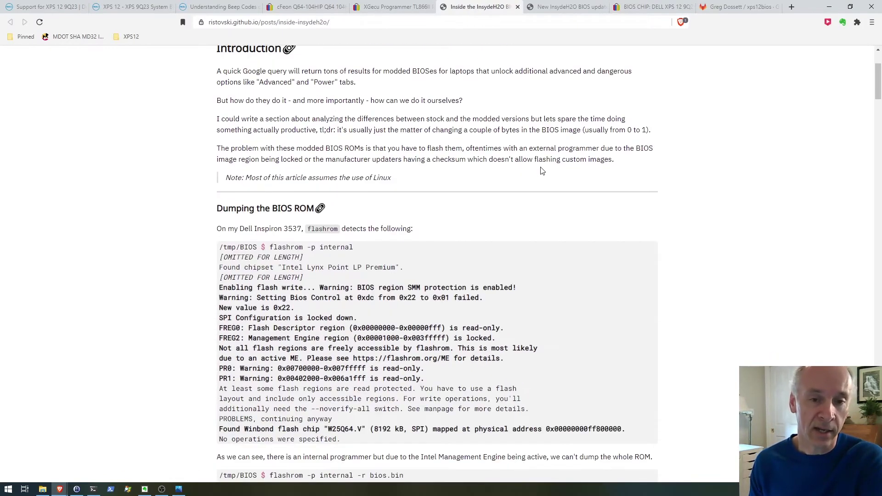
# Examine the firmware-splitting scripts in the Inside the InsydeH2O BIOS and New InsydeH2O BIOS update format articles, and minimize the browser
pyautogui.scroll(-11, 543, 171)
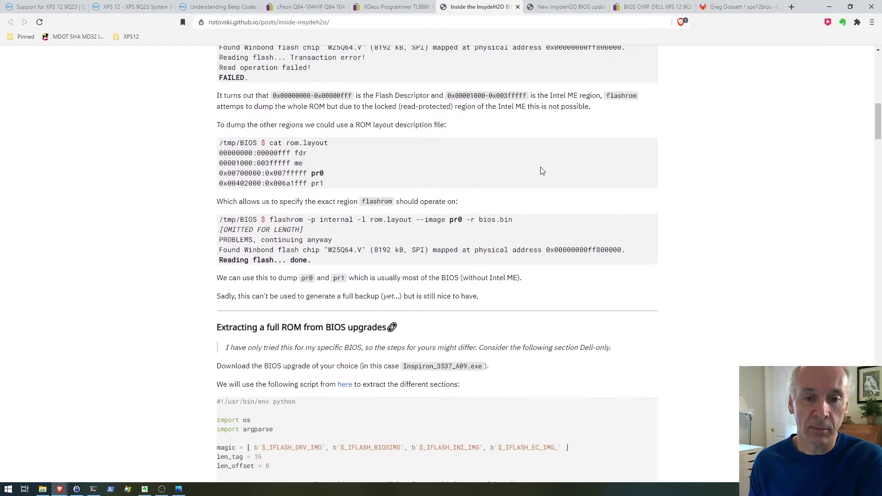
pyautogui.scroll(-1, 541, 171)
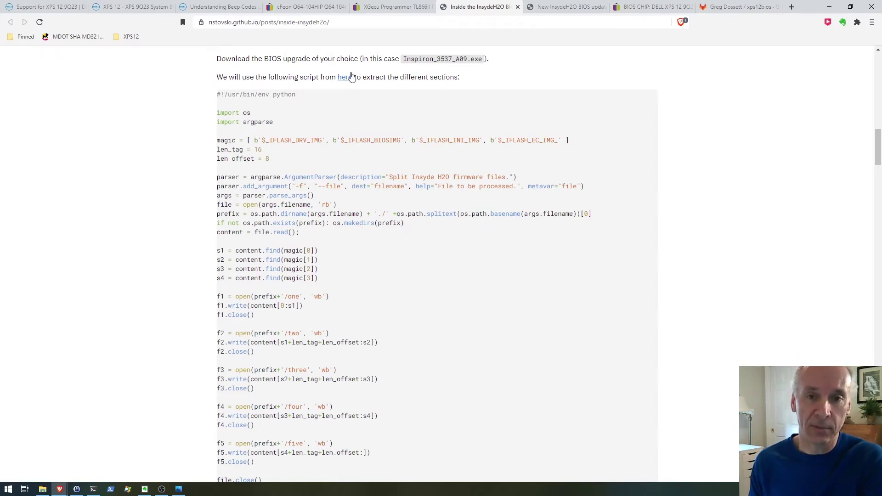
pyautogui.click(559, 7)
pyautogui.scroll(-8, 459, 140)
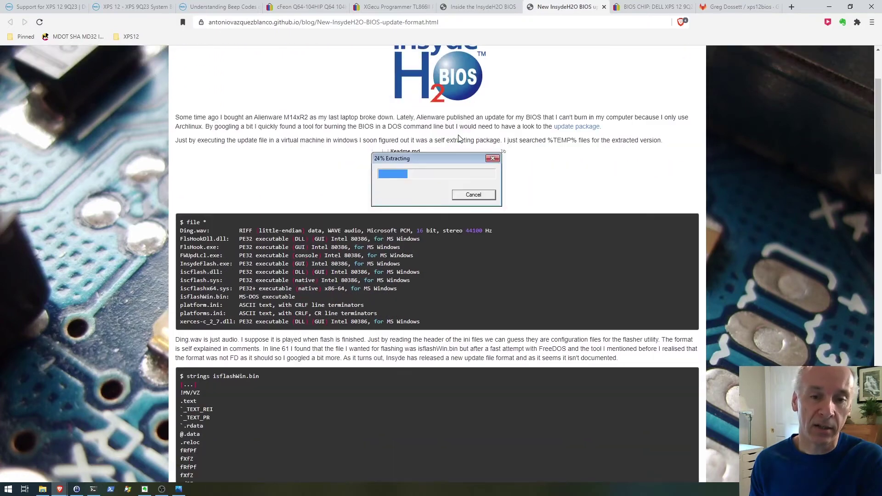
pyautogui.scroll(-10, 459, 139)
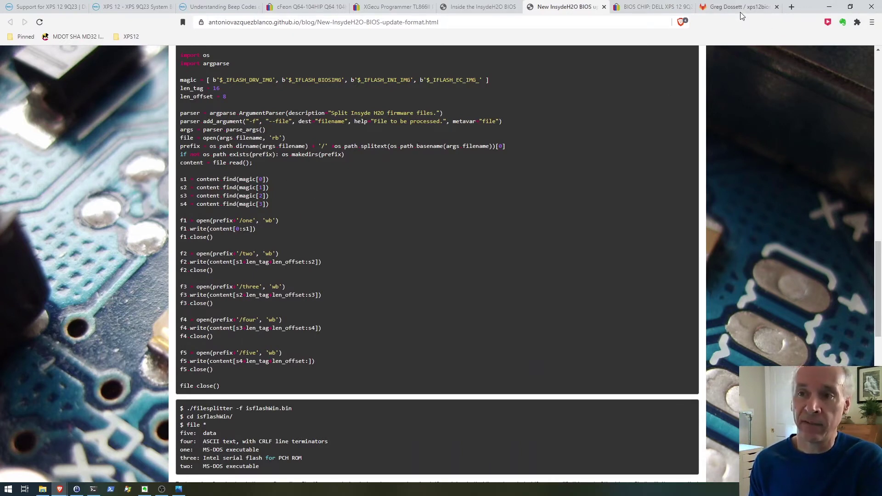
pyautogui.click(827, 7)
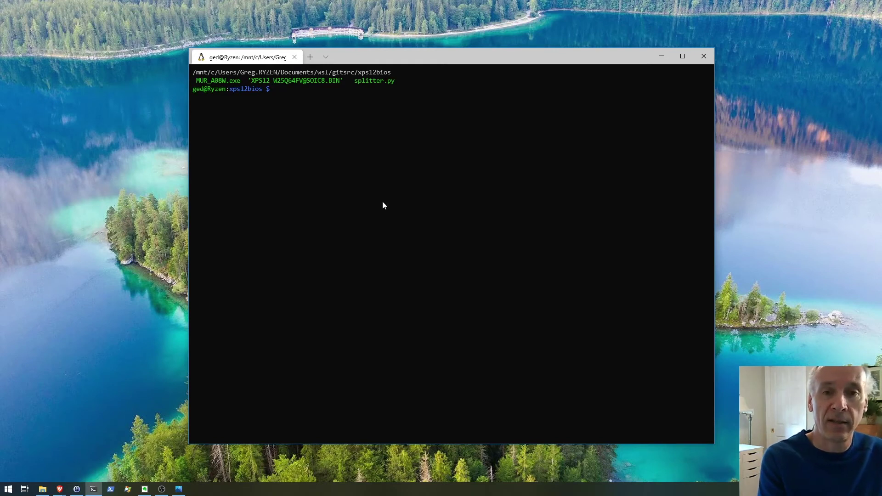
# List the xps12bios directory in the terminal and check the MUR_A08W folder, MUR_A08W.exe and splitter.py entries
pyautogui.write('ls')
pyautogui.press('Return')
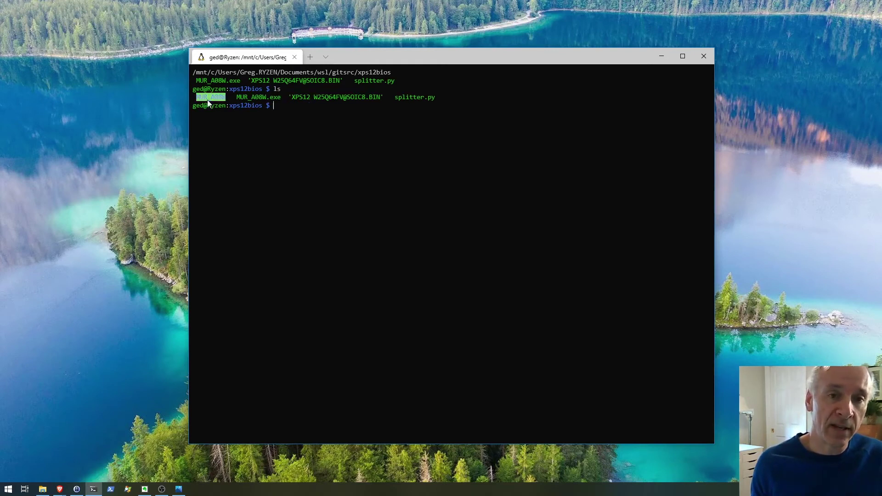
pyautogui.click(260, 97)
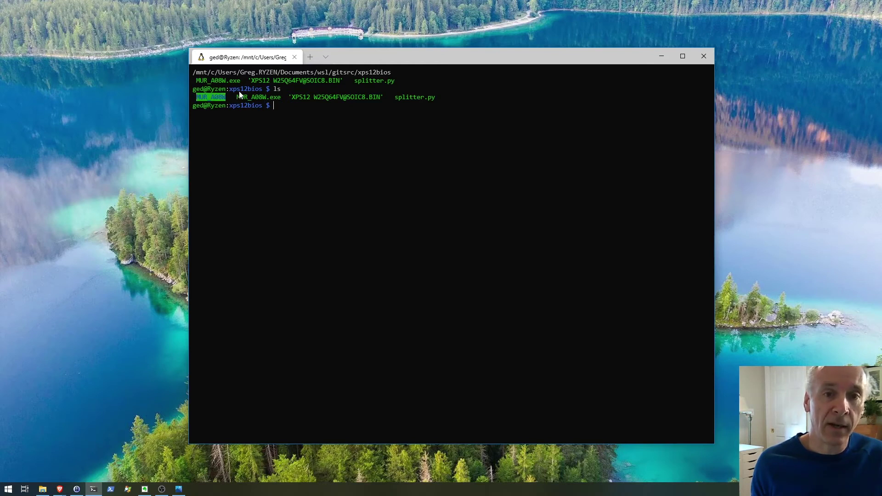
pyautogui.moveTo(239, 95); pyautogui.dragTo(281, 91)
pyautogui.click(283, 122)
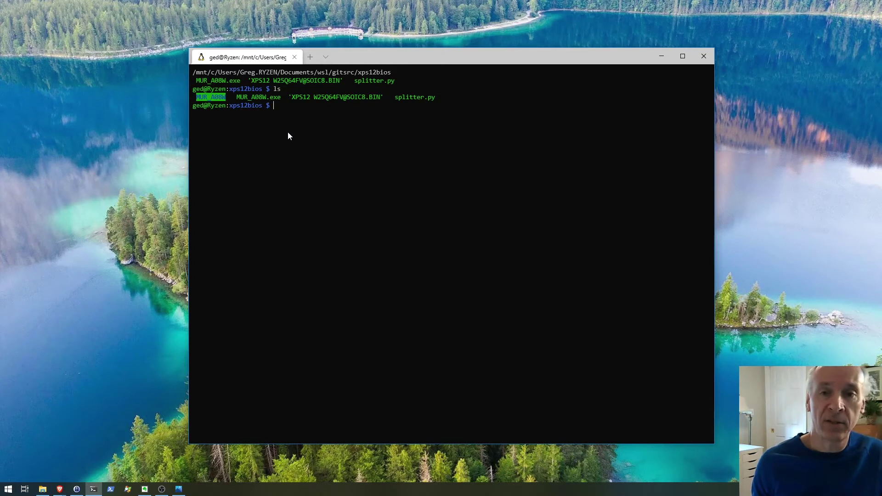
pyautogui.moveTo(396, 97); pyautogui.dragTo(432, 95)
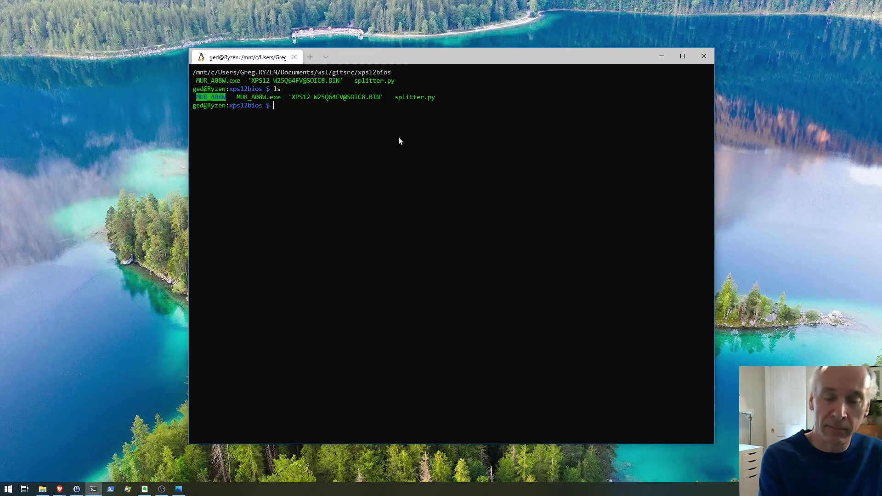
# Change into the MUR_A08W directory, list its contents and locate isflash.bin
pyautogui.write('cd MU')
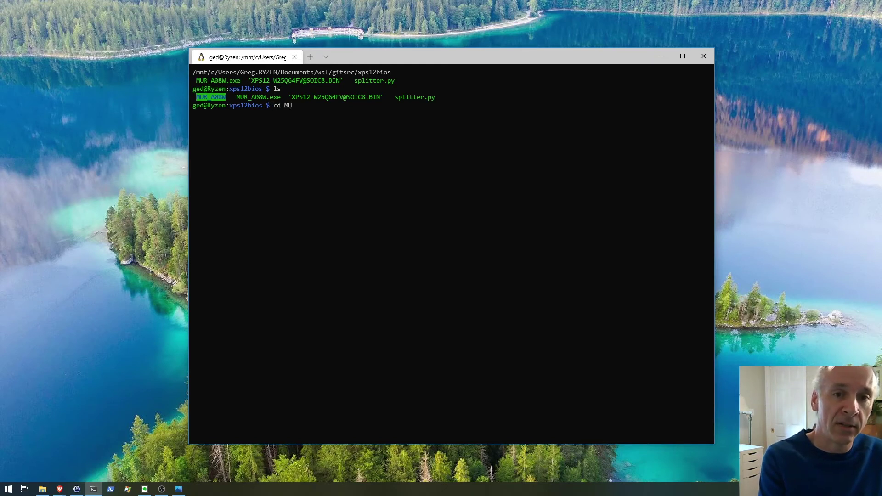
pyautogui.press('Tab')
pyautogui.press('Return')
pyautogui.write('ls')
pyautogui.press('Return')
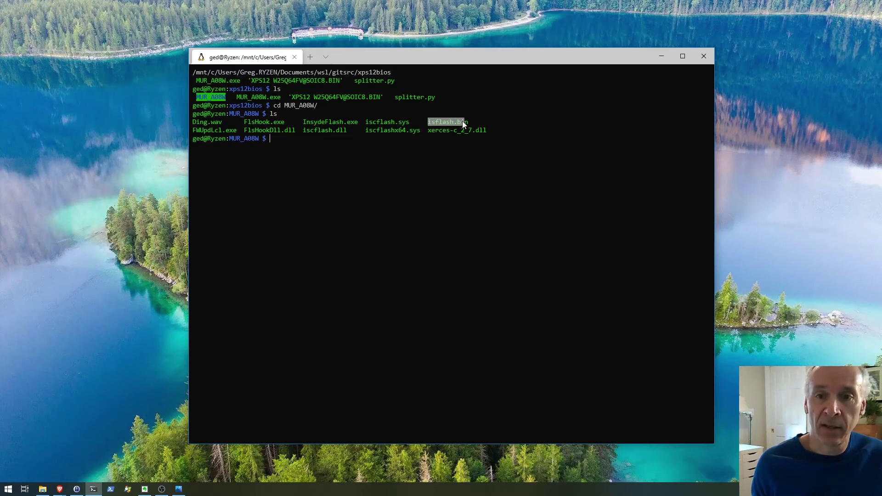
pyautogui.moveTo(462, 121); pyautogui.dragTo(468, 120)
pyautogui.hotkey('ctrl', 'c')
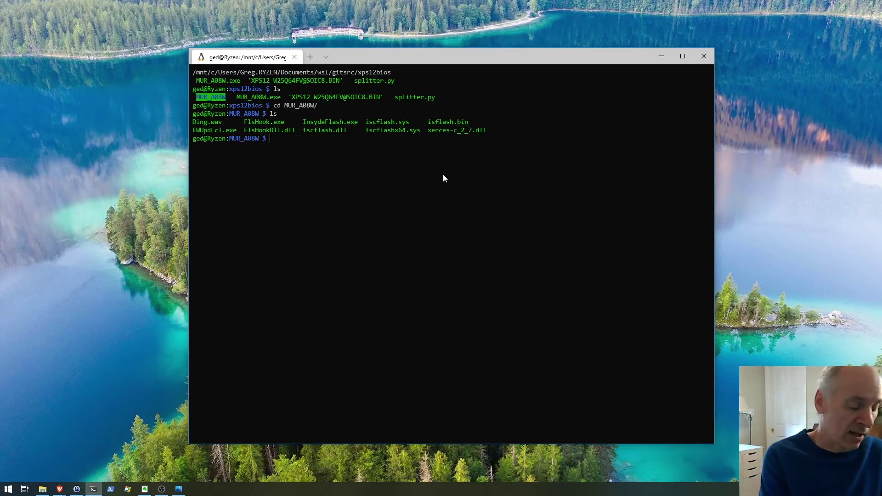
# Open isflash.bin read-only with bvi -R and check the MZ signature at the start of the file
pyautogui.write('bi')
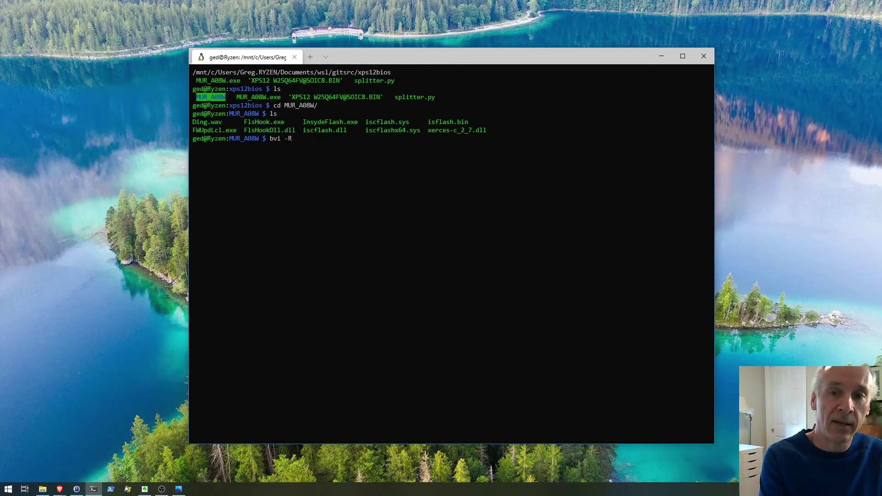
pyautogui.write('-R is')
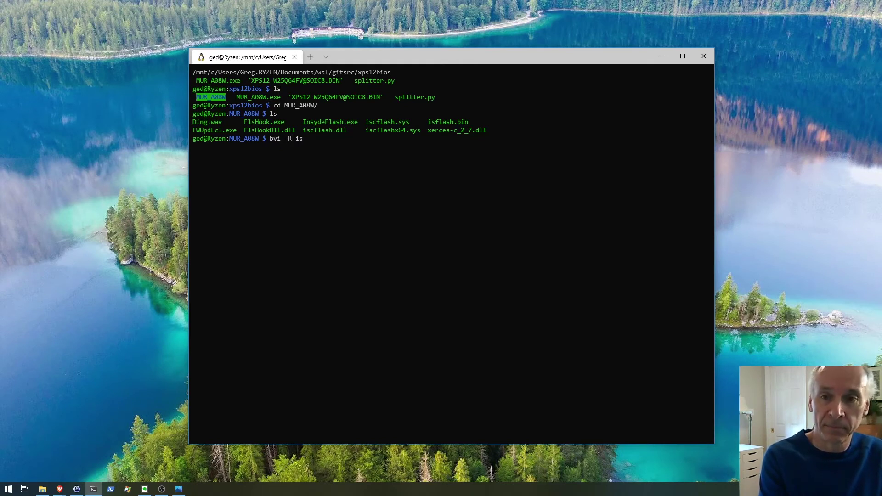
pyautogui.write('f')
pyautogui.press('Tab')
pyautogui.press('Return')
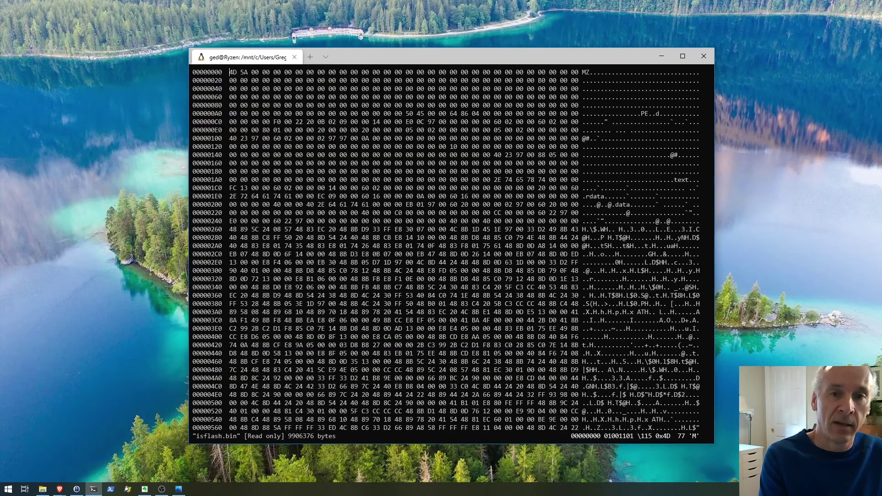
pyautogui.doubleClick(586, 72)
pyautogui.click(596, 101)
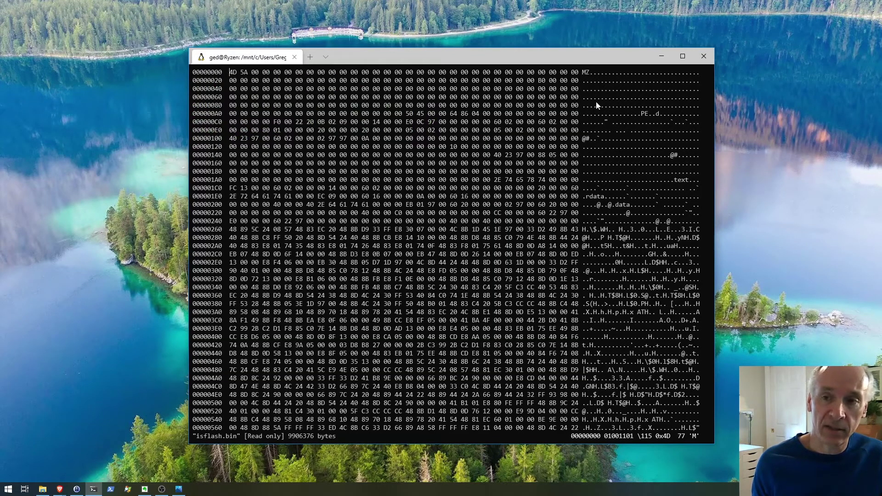
pyautogui.write('/IF')
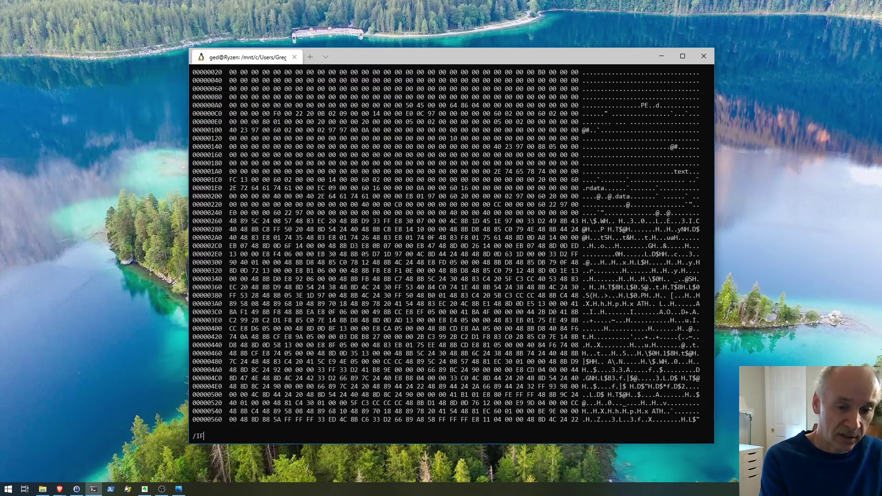
pyautogui.write('EO')
pyautogui.press('Return')
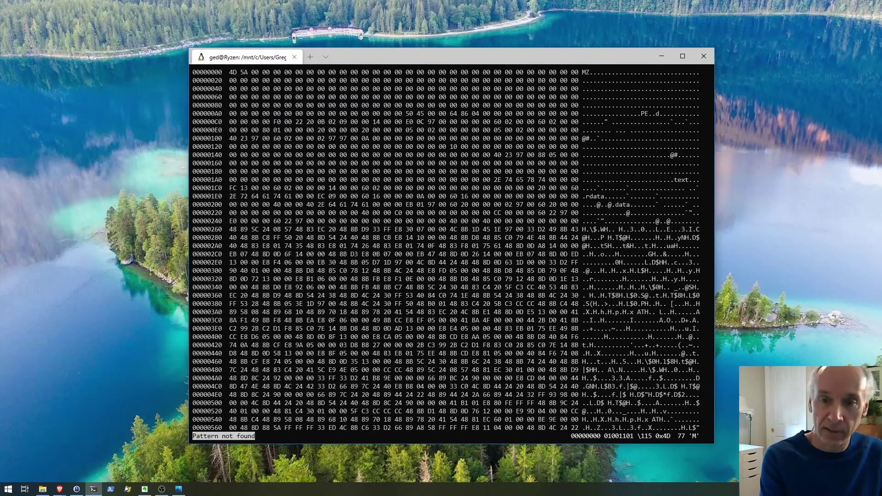
# Search isflash.bin for the text IFLA and repeat the search to reach the _IFLASH_BIOSIMG tag
pyautogui.write('/IF')
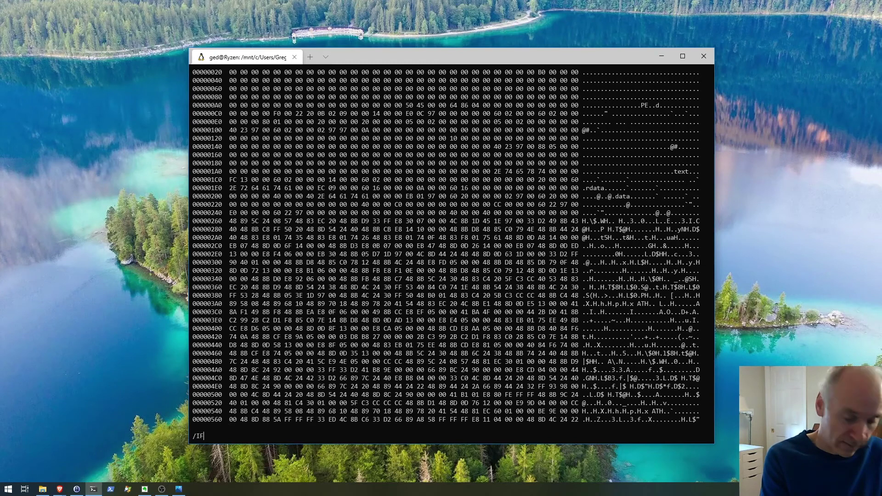
pyautogui.write('LA')
pyautogui.press('Return')
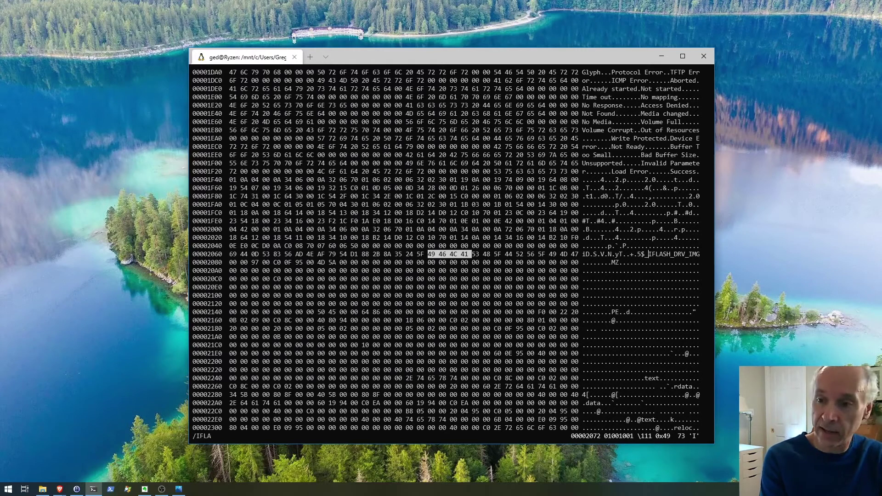
pyautogui.write('/')
pyautogui.press('Return')
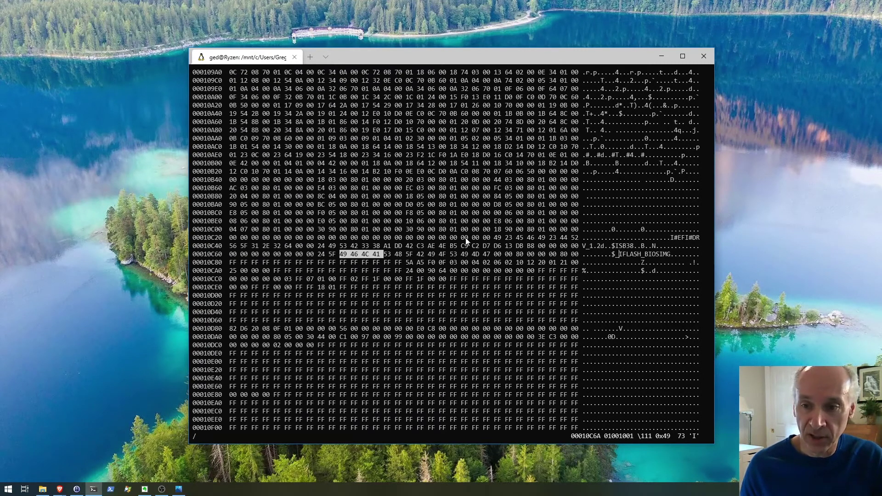
# Examine the _IFLASH_BIOSIMG tag and the first data bytes following it, and quit bvi
pyautogui.moveTo(638, 254); pyautogui.dragTo(671, 255)
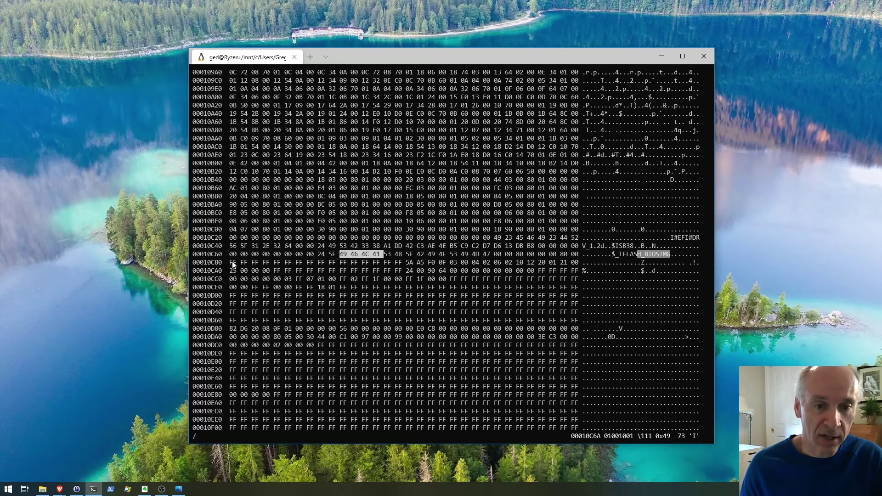
pyautogui.moveTo(228, 260); pyautogui.dragTo(264, 263)
pyautogui.click(311, 276)
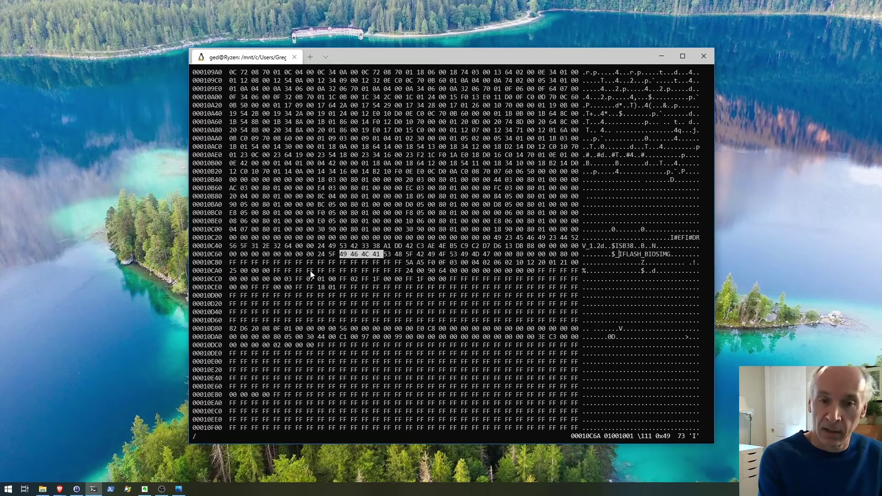
pyautogui.write(':q')
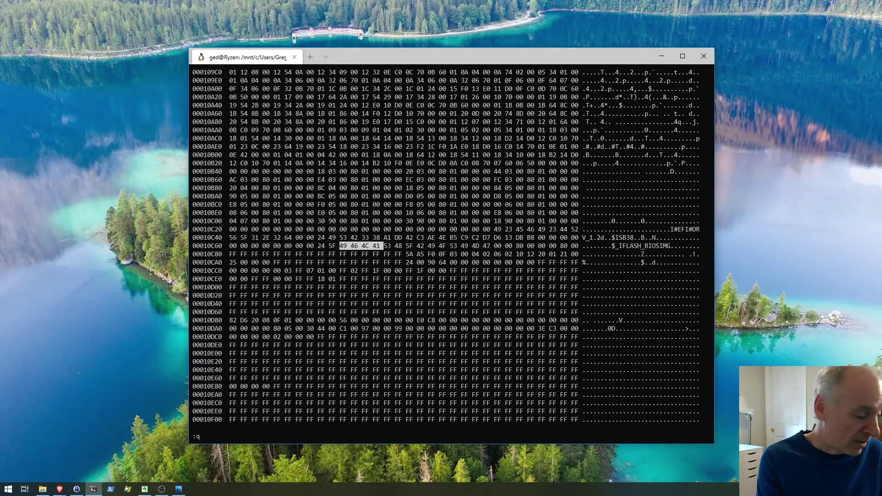
pyautogui.press('Return')
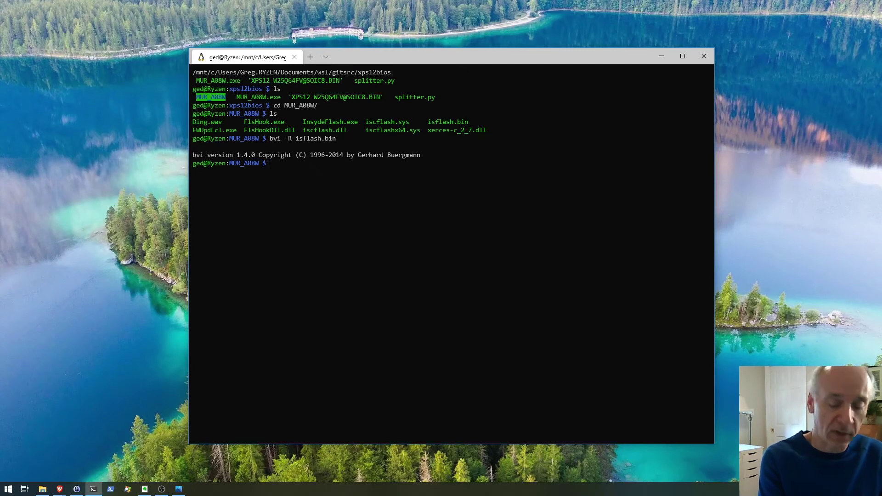
# Split isflash.bin into its sections by running ../splitter.py -f isflash.bin, and list the directory contents
pyautogui.hotkey('ctrl', 'r')
pyautogui.write('sp')
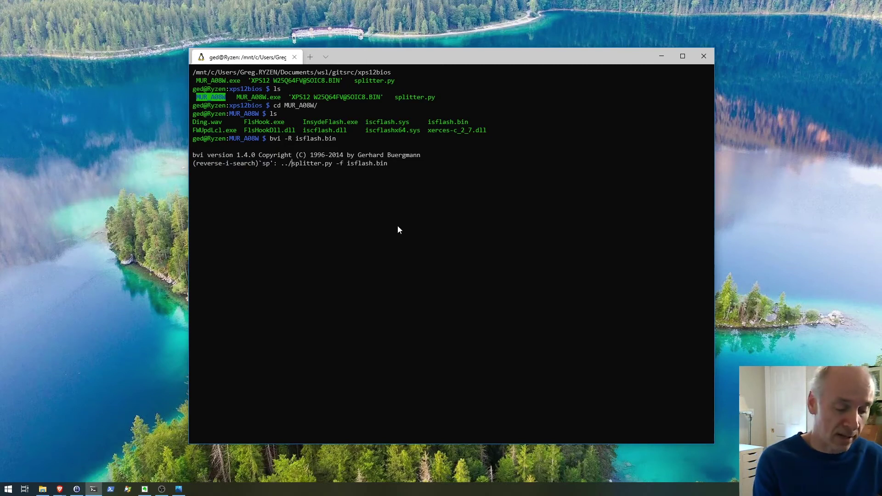
pyautogui.press('Return')
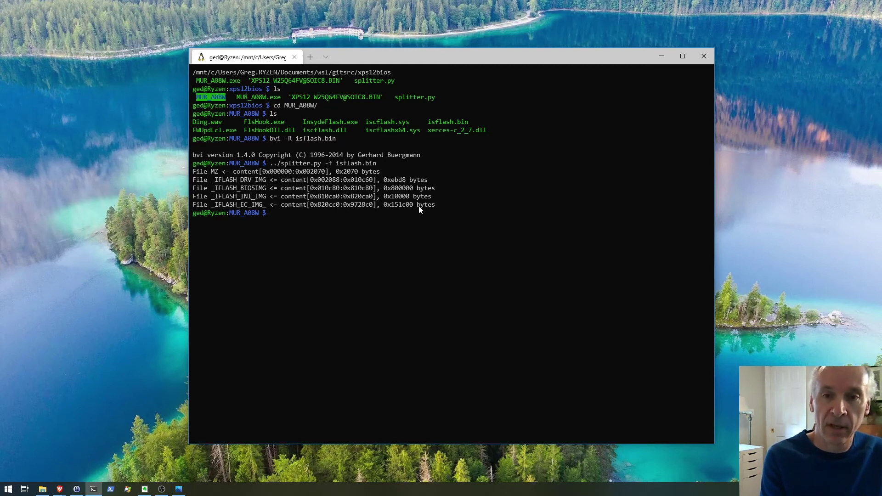
pyautogui.write('ls')
pyautogui.press('Return')
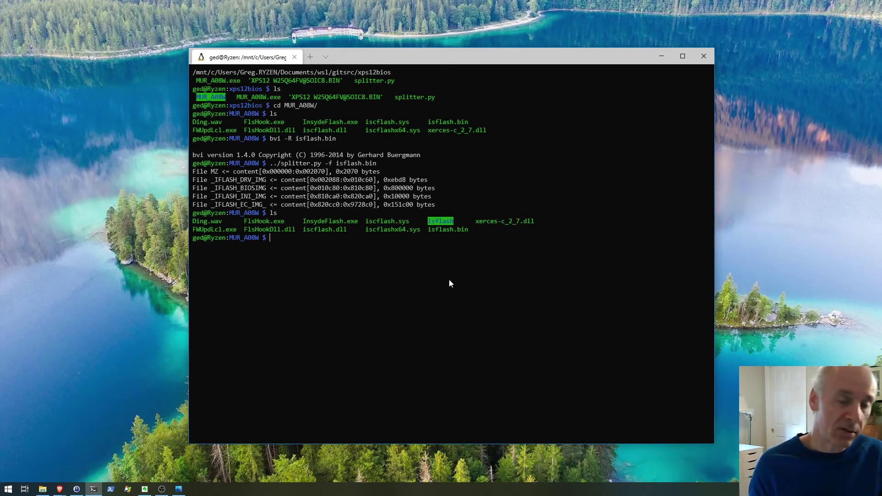
pyautogui.hotkey('ctrl', 'l')
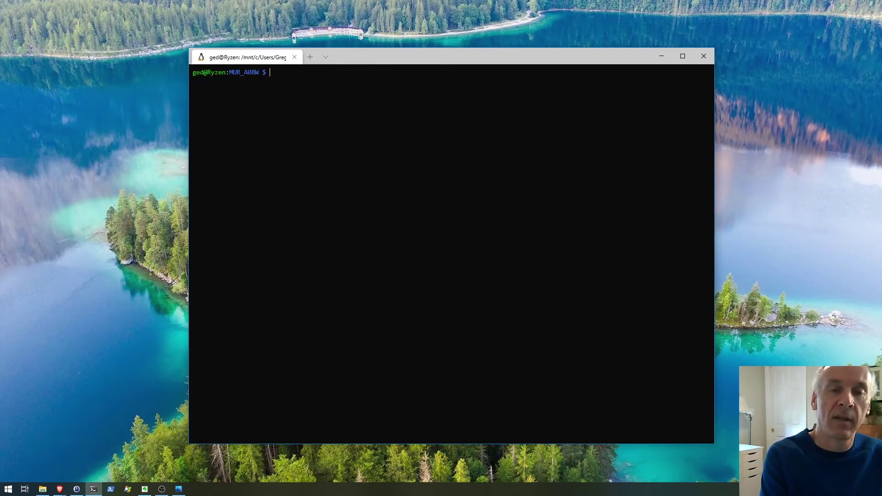
pyautogui.write('md5sum isflash/_IFLASH_BIOSIMG ../XPS12\\ W25Q64FV@SOIC8.BIN')
pyautogui.press('Return')
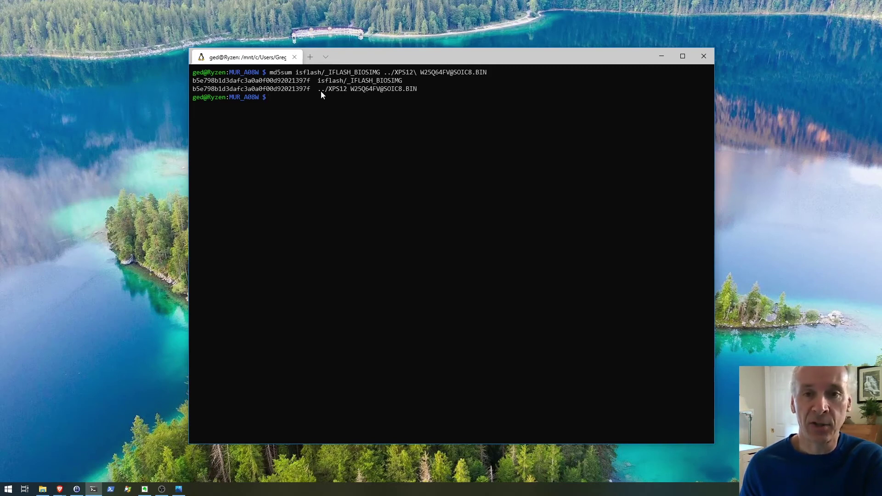
pyautogui.moveTo(320, 90); pyautogui.dragTo(369, 93)
pyautogui.rightClick(401, 112)
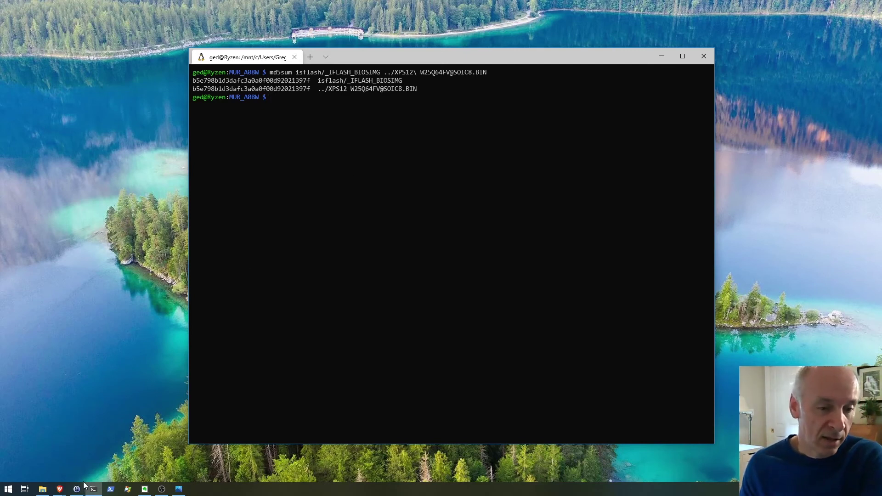
# Switch to the browser, open splitter.py in the xps12bios GitLab repository and examine its magic list of section tags
pyautogui.moveTo(64, 487)
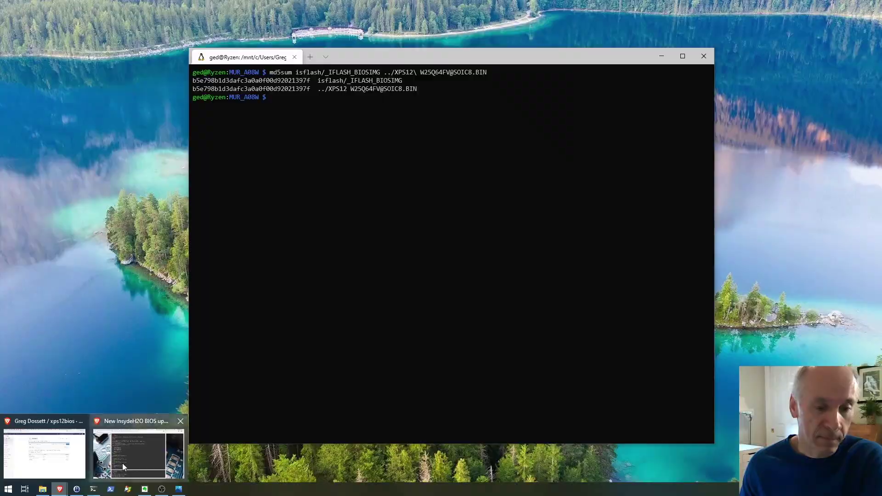
pyautogui.click(120, 465)
pyautogui.click(739, 7)
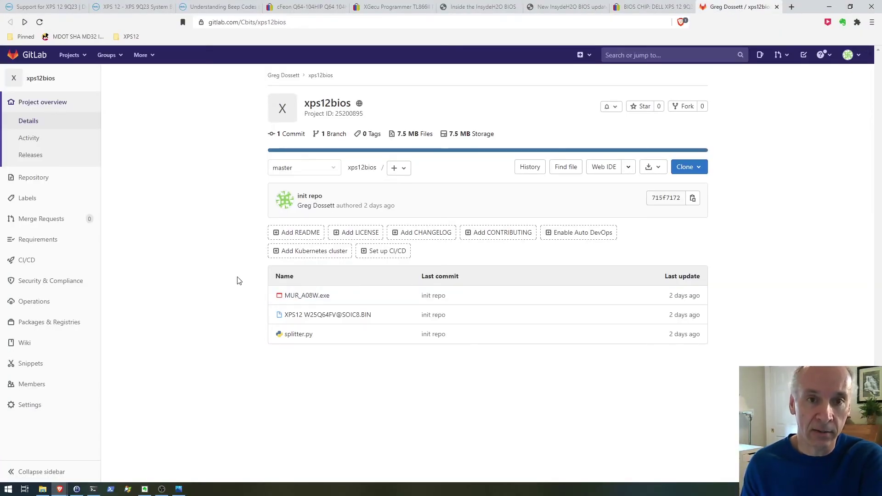
pyautogui.click(299, 336)
pyautogui.scroll(-3, 414, 300)
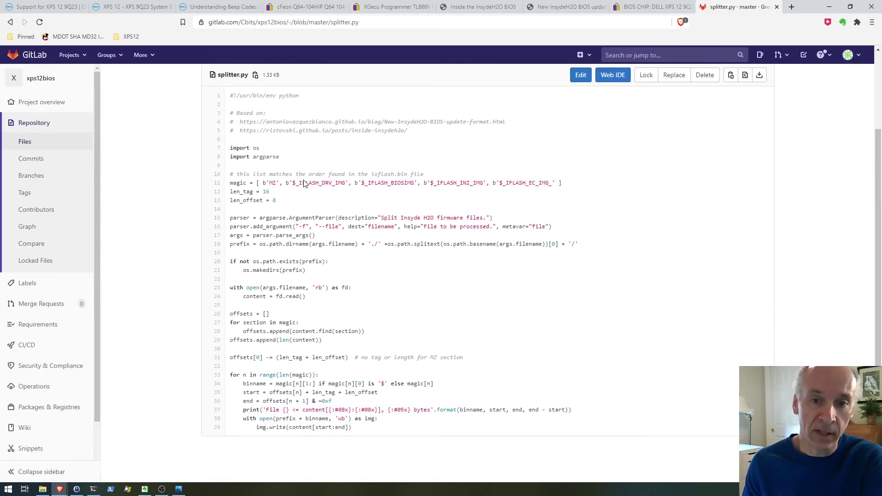
pyautogui.moveTo(301, 183); pyautogui.dragTo(554, 182)
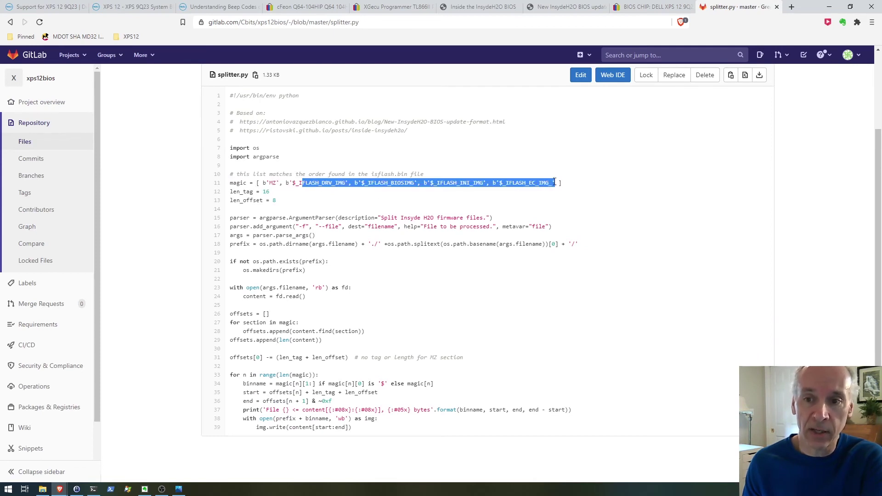
# Examine the ~0xf mask applied to the section end offset in the extraction loop of splitter.py
pyautogui.click(452, 258)
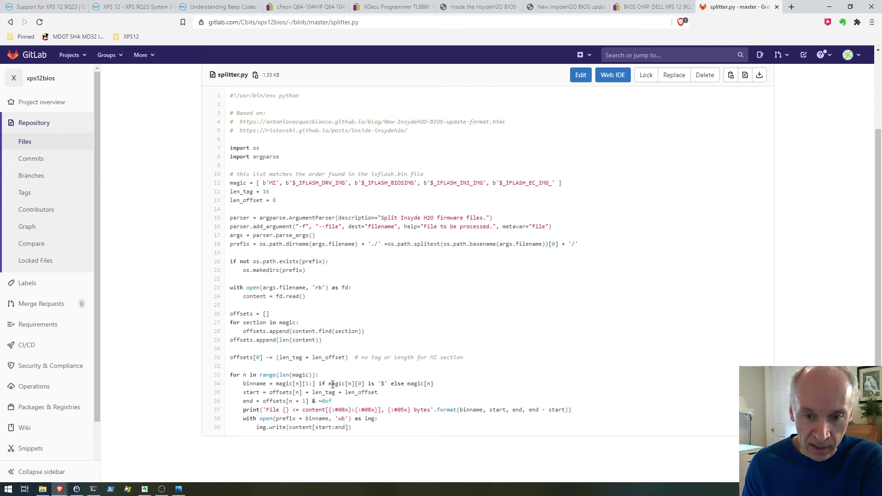
pyautogui.moveTo(315, 400); pyautogui.dragTo(334, 401)
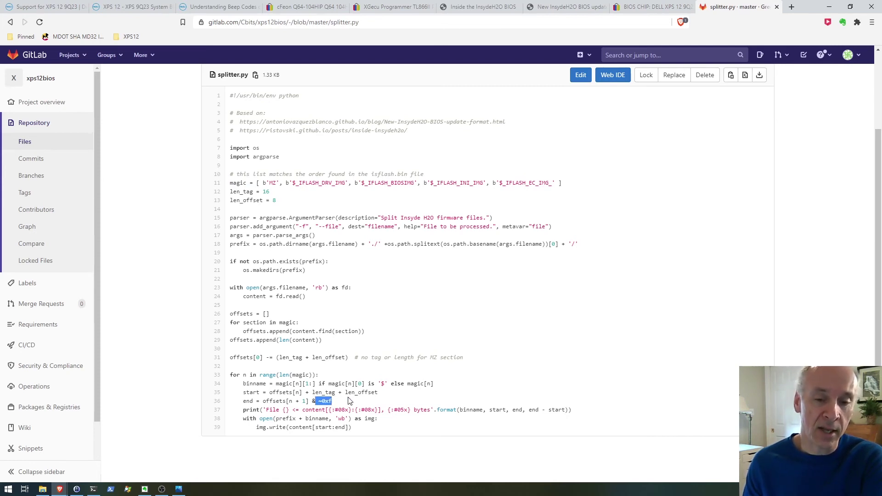
pyautogui.click(351, 393)
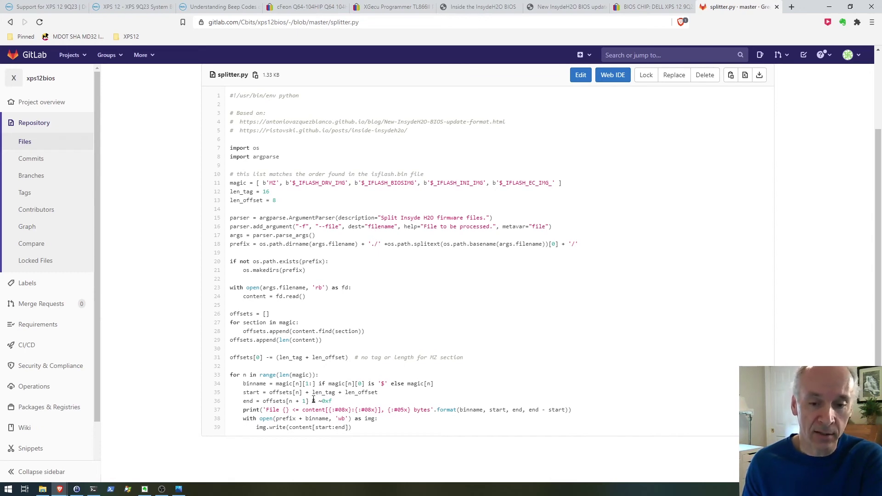
pyautogui.moveTo(314, 399); pyautogui.dragTo(340, 401)
pyautogui.click(398, 346)
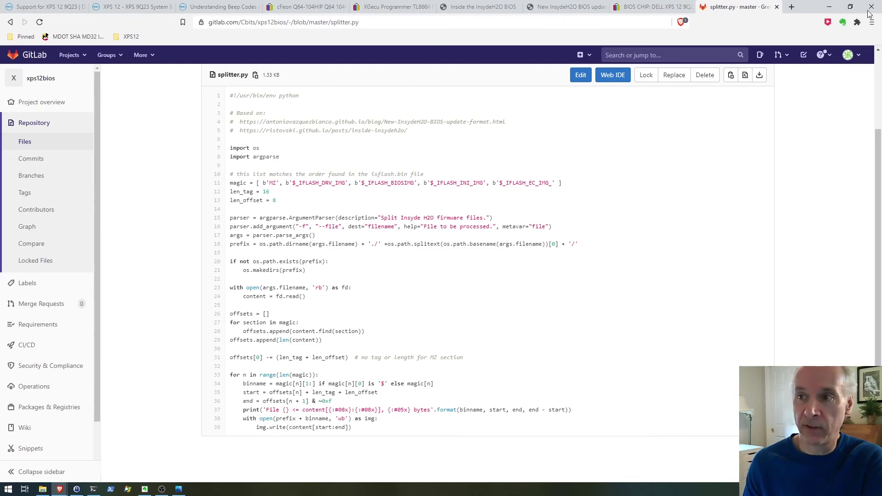
pyautogui.click(829, 6)
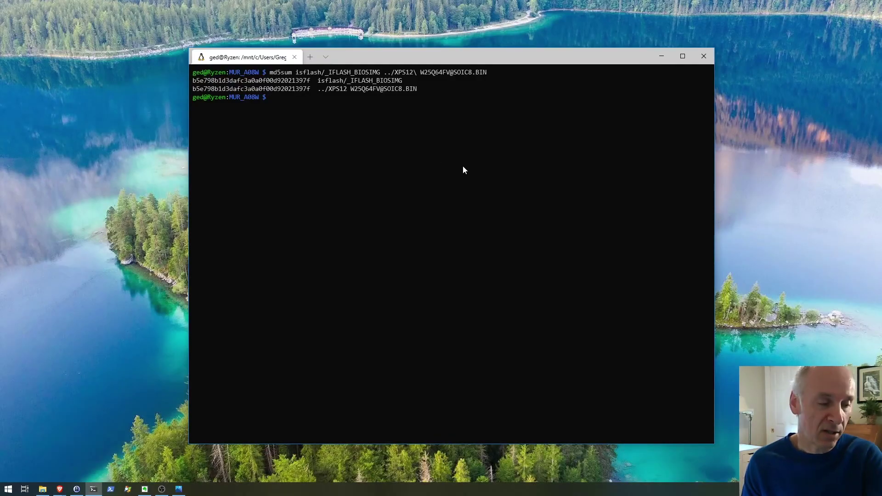
pyautogui.hotkey('ctrl', 'r')
pyautogui.write('d')
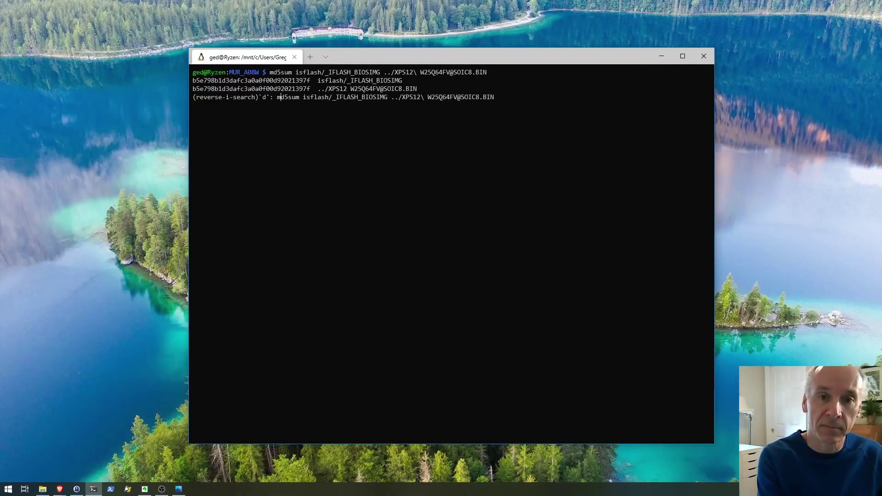
pyautogui.write('iff')
pyautogui.press('Return')
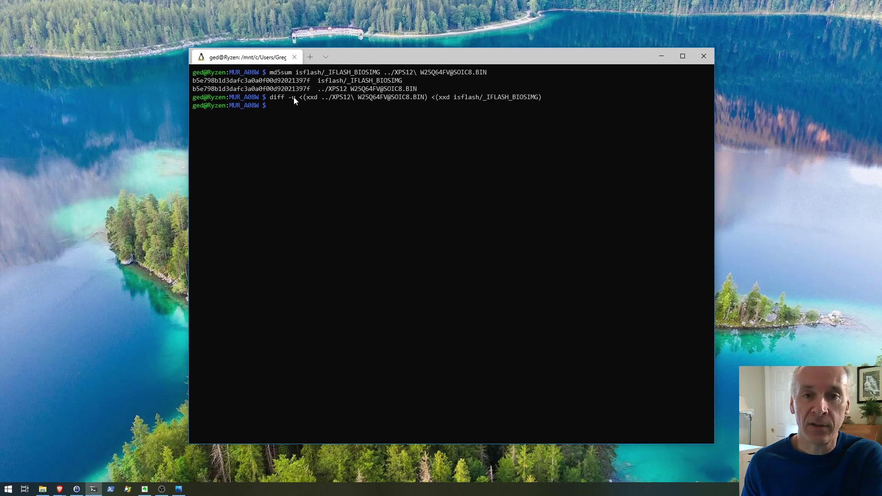
# Examine the diff command's two xxd process substitutions, highlighting the chip dump file and the extracted isflash/_IFLASH_BIOSIMG in turn
pyautogui.moveTo(297, 97); pyautogui.dragTo(544, 95)
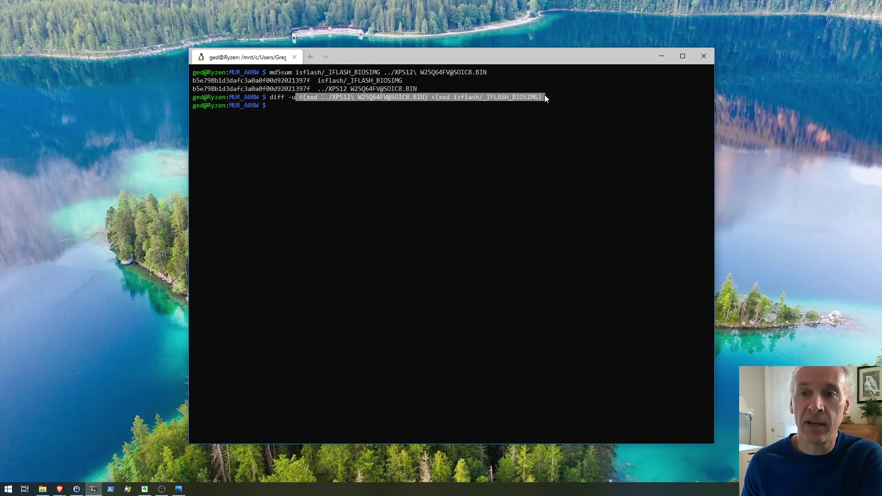
pyautogui.hotkey('ctrl', 'c')
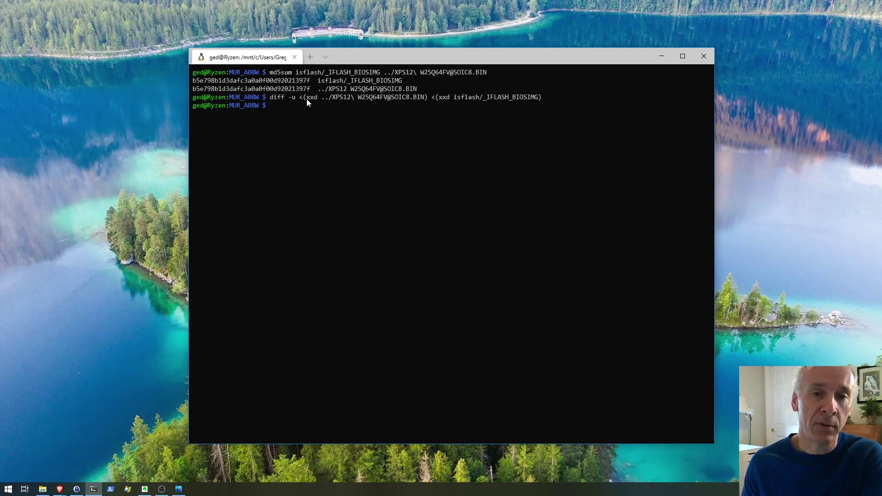
pyautogui.moveTo(336, 97); pyautogui.dragTo(423, 97)
pyautogui.hotkey('ctrl', 'c')
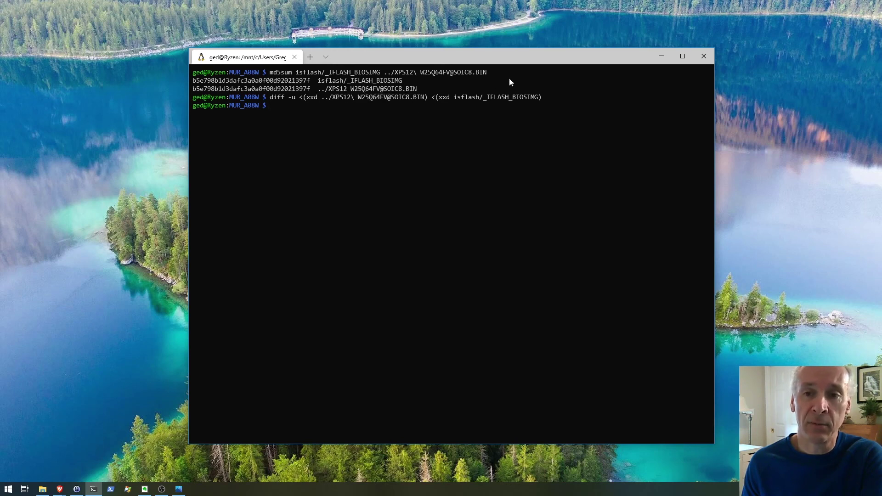
pyautogui.moveTo(451, 97); pyautogui.dragTo(537, 99)
pyautogui.hotkey('ctrl', 'c')
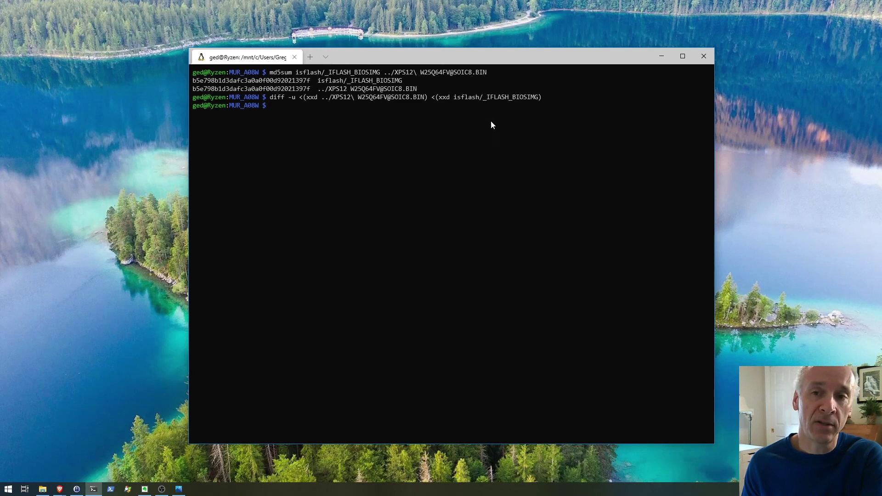